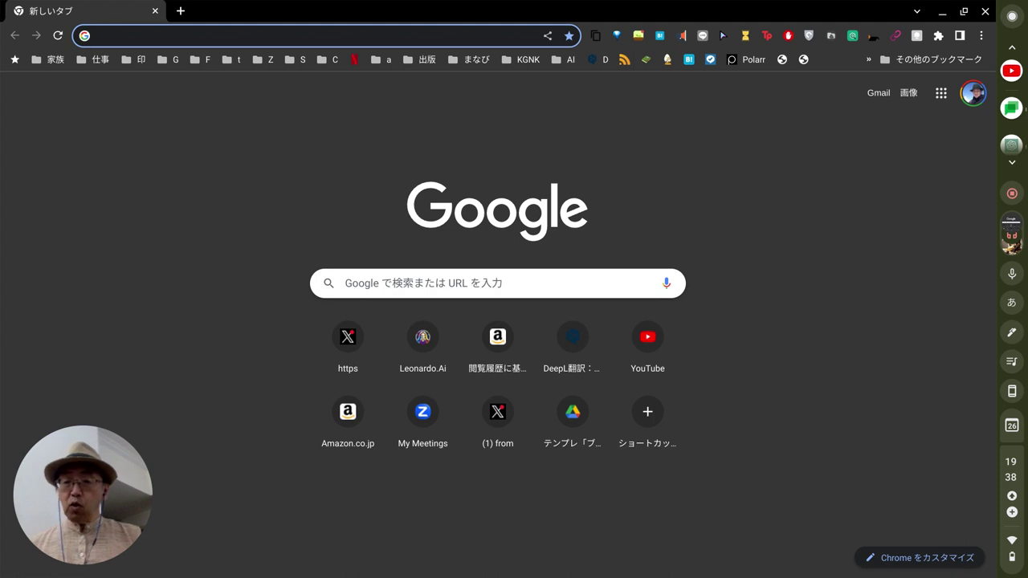
Step: Open the coefont.cloud site from the address bar and switch the browser to full screen
{"action": "type", "text": "koefont"}
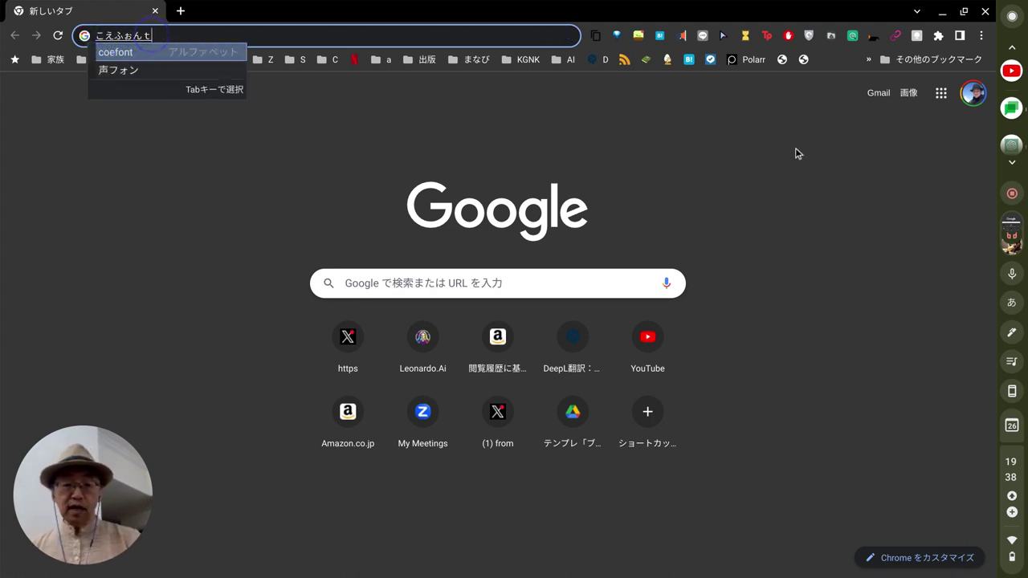
{"action": "key", "text": "Tab"}
{"action": "key", "text": "Return"}
{"action": "key", "text": "Right"}
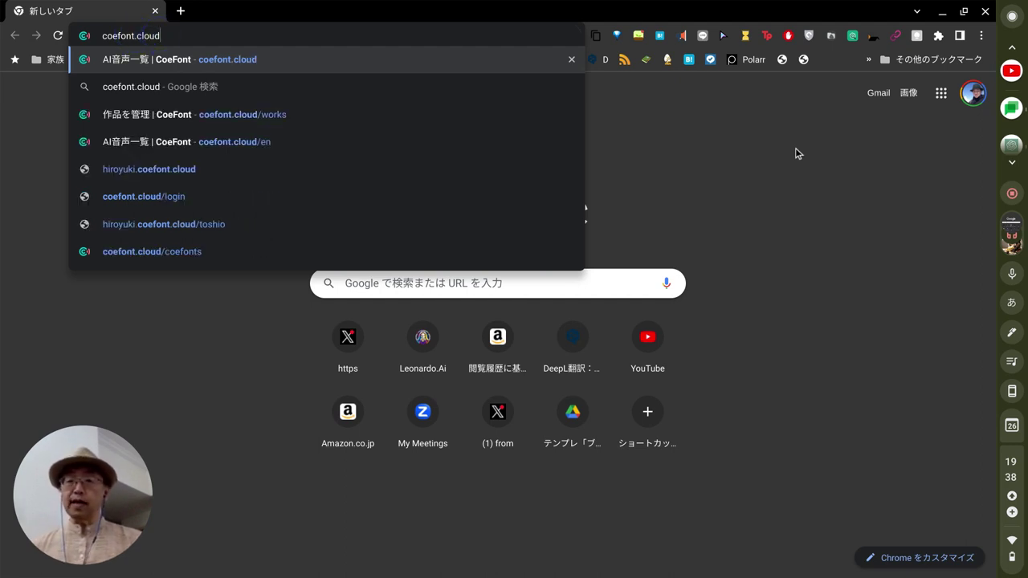
{"action": "key", "text": "Return"}
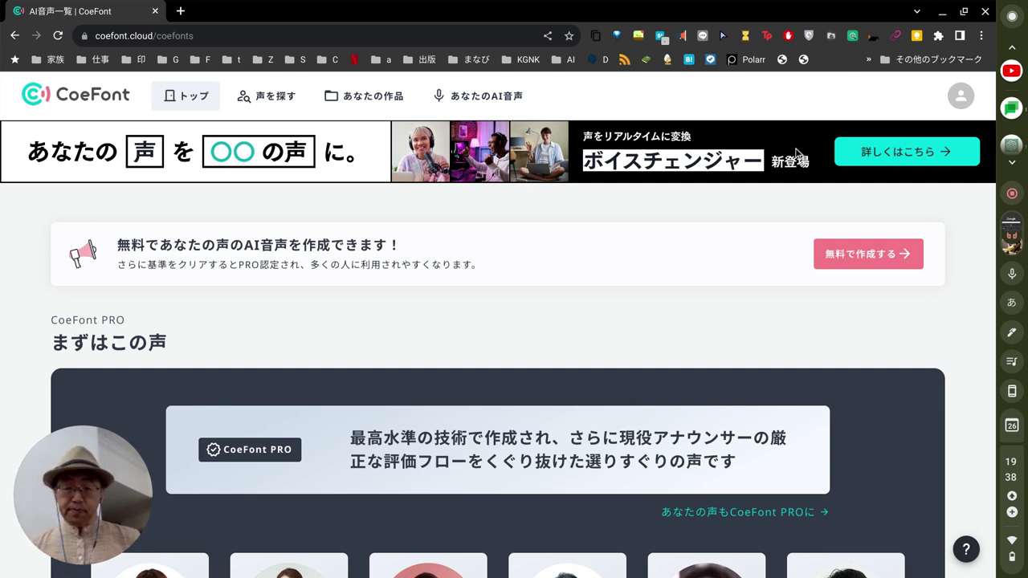
{"action": "key", "text": "F11"}
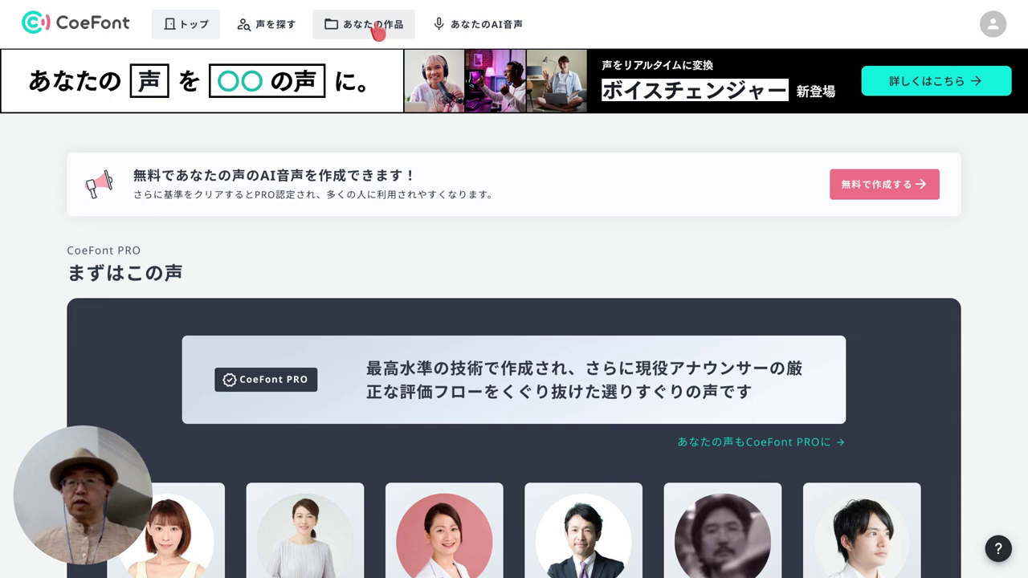
Step: Open the あなたの作品 page and try to create a new work, dismissing the plan upgrade dialog
{"action": "left_click", "coordinate": [377, 31]}
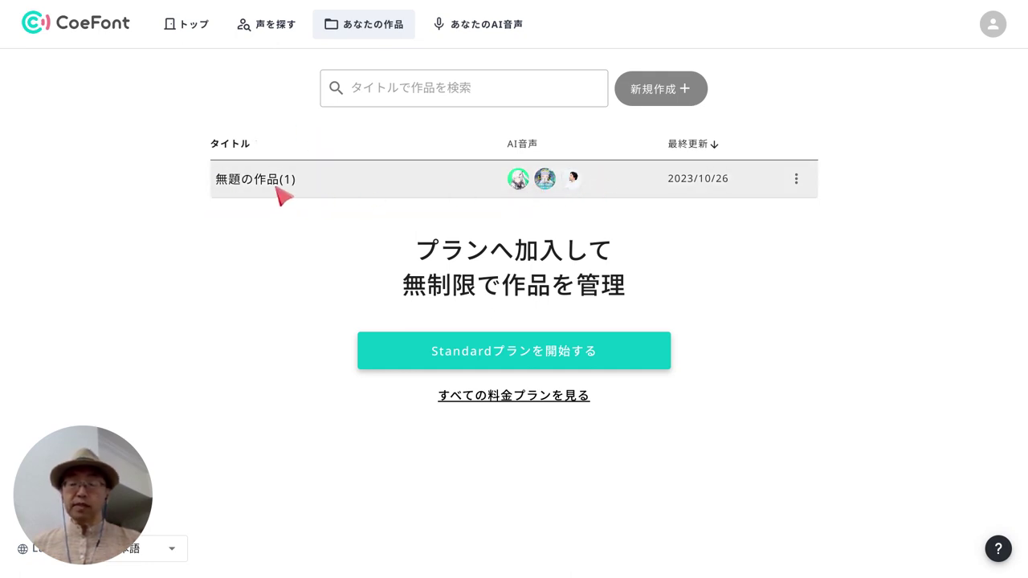
{"action": "left_click", "coordinate": [666, 95]}
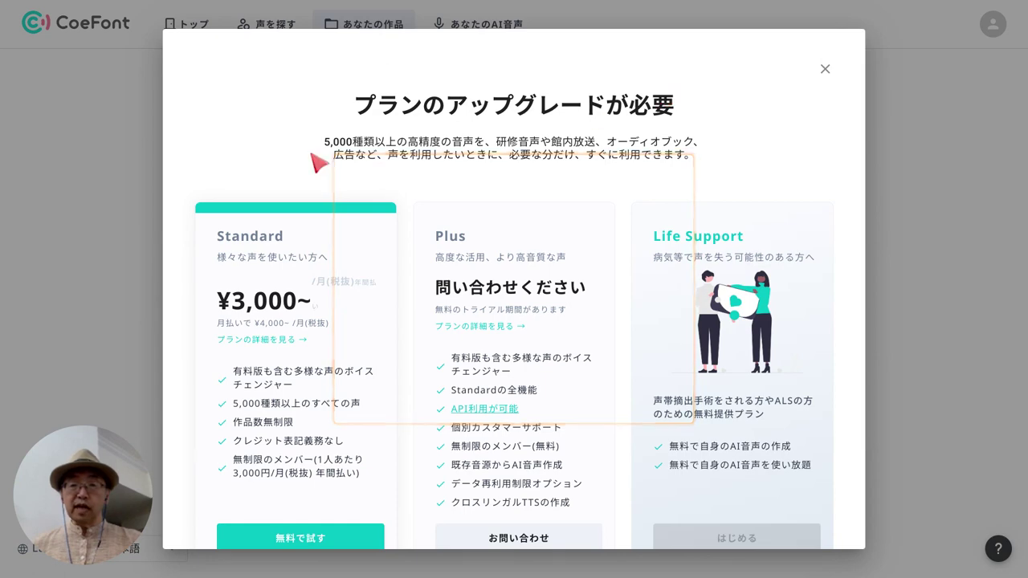
{"action": "left_click", "coordinate": [829, 71]}
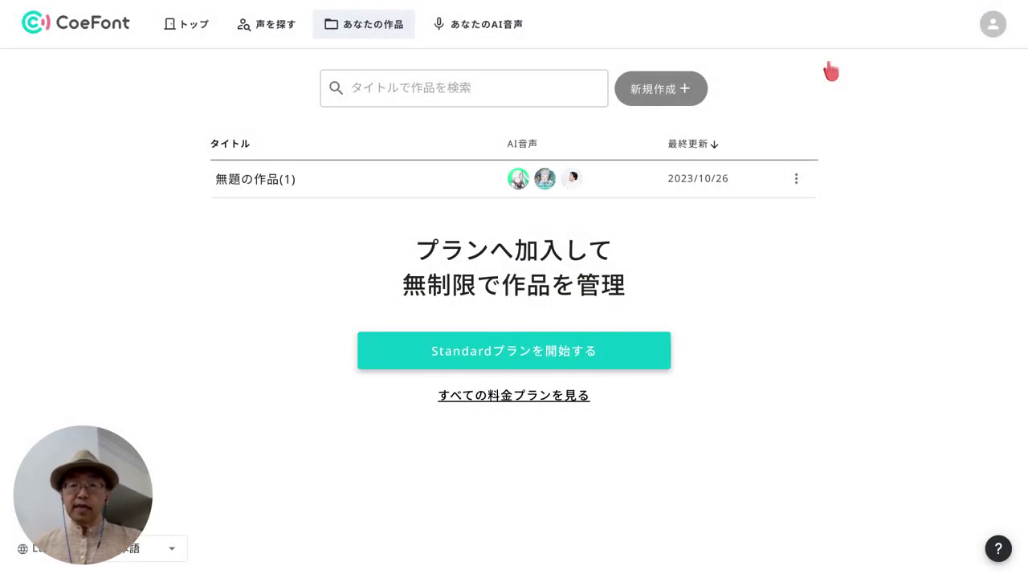
Step: Review the Free, Basic and Standard pricing plans and return to the works list
{"action": "left_click", "coordinate": [512, 396]}
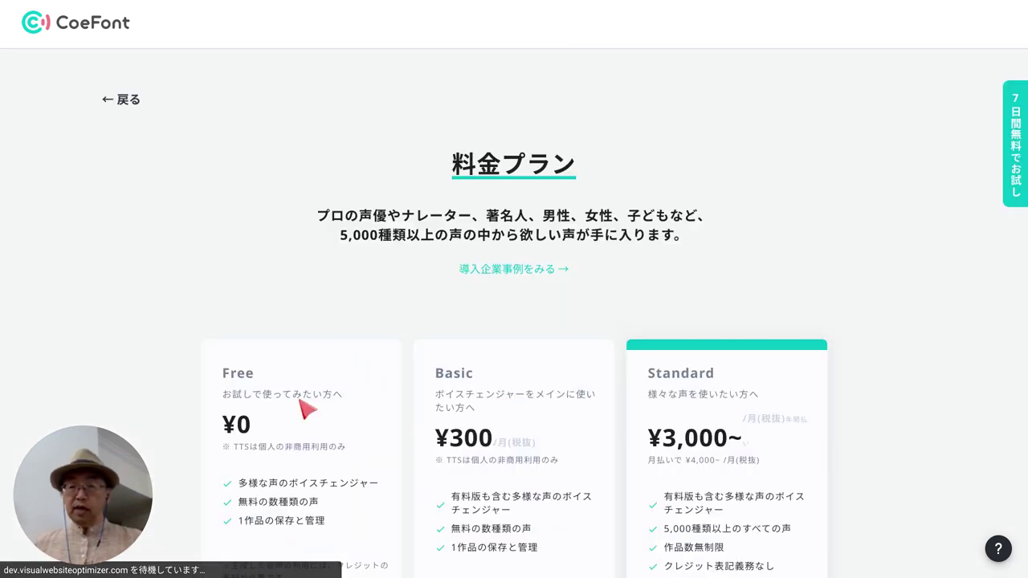
{"action": "scroll", "coordinate": [247, 454], "scroll_direction": "down", "scroll_amount": 2}
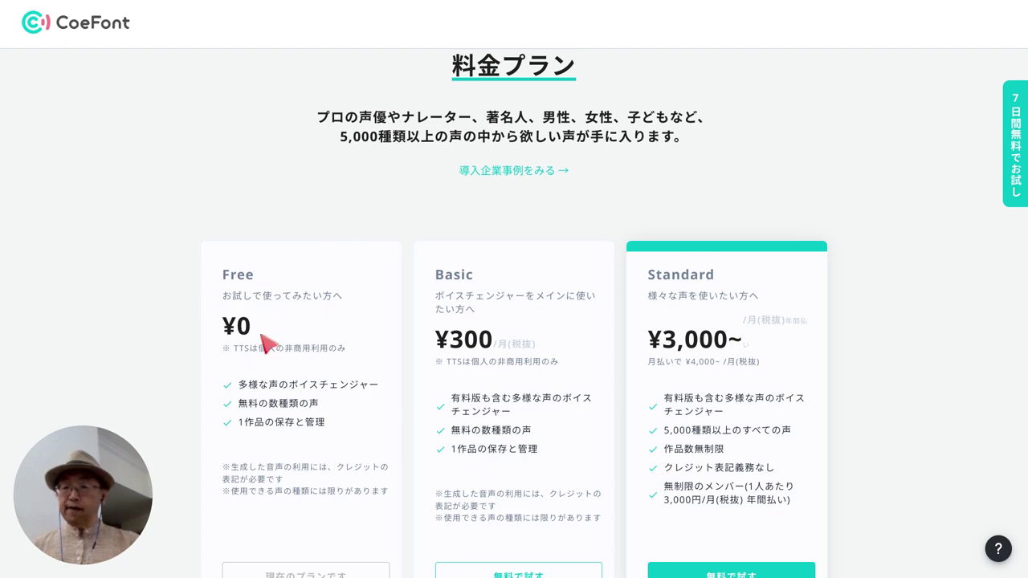
{"action": "scroll", "coordinate": [291, 282], "scroll_direction": "up", "scroll_amount": 2}
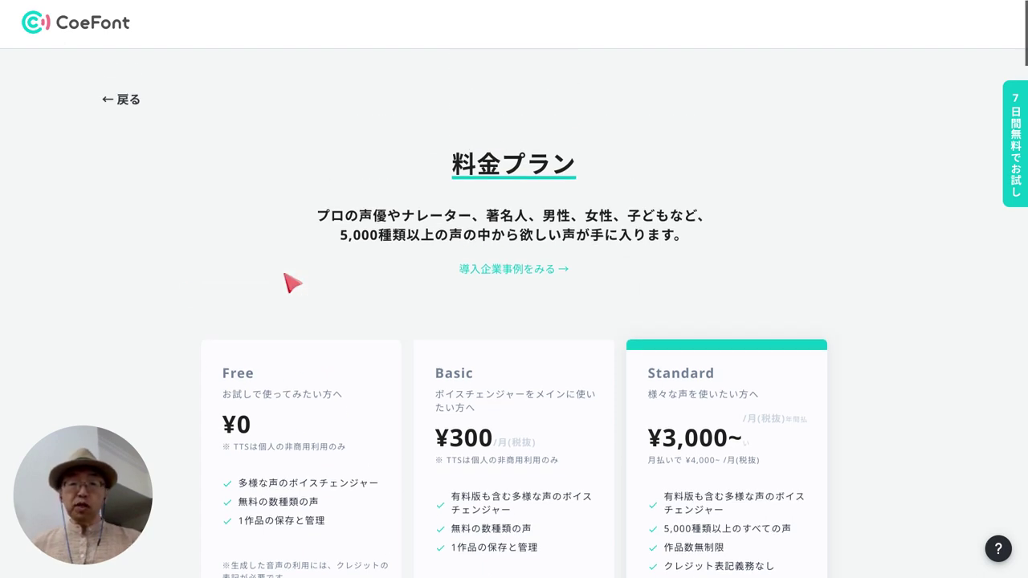
{"action": "left_click", "coordinate": [126, 101]}
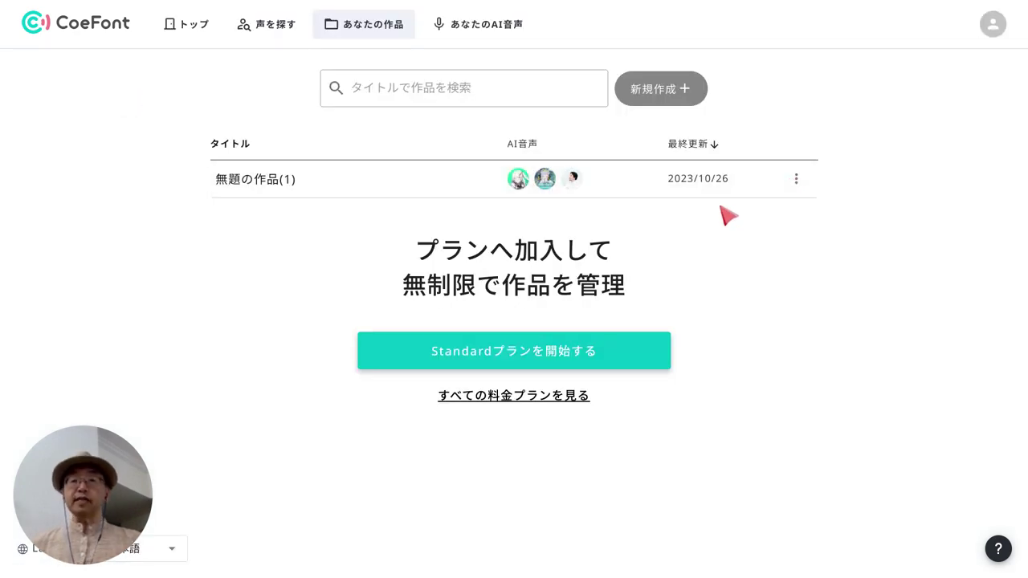
Step: Delete the existing work 無題の作品(1) and confirm the deletion
{"action": "left_click", "coordinate": [797, 180]}
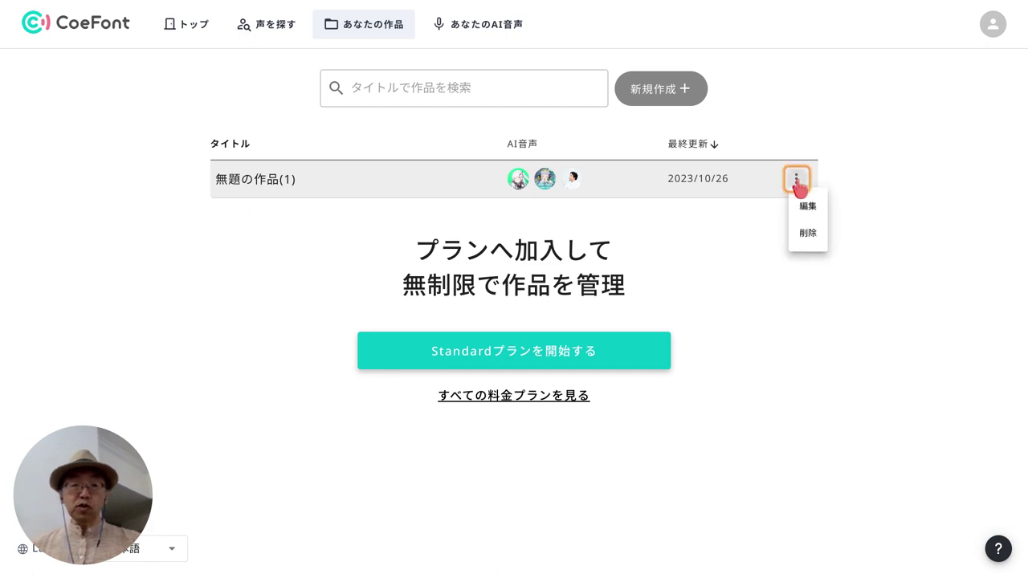
{"action": "left_click", "coordinate": [807, 234]}
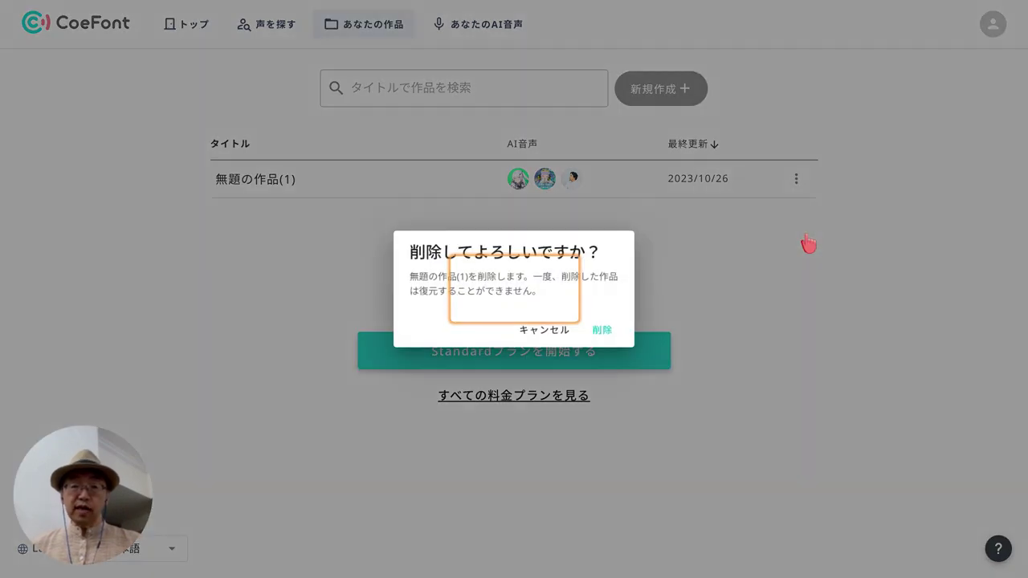
{"action": "left_click", "coordinate": [604, 333]}
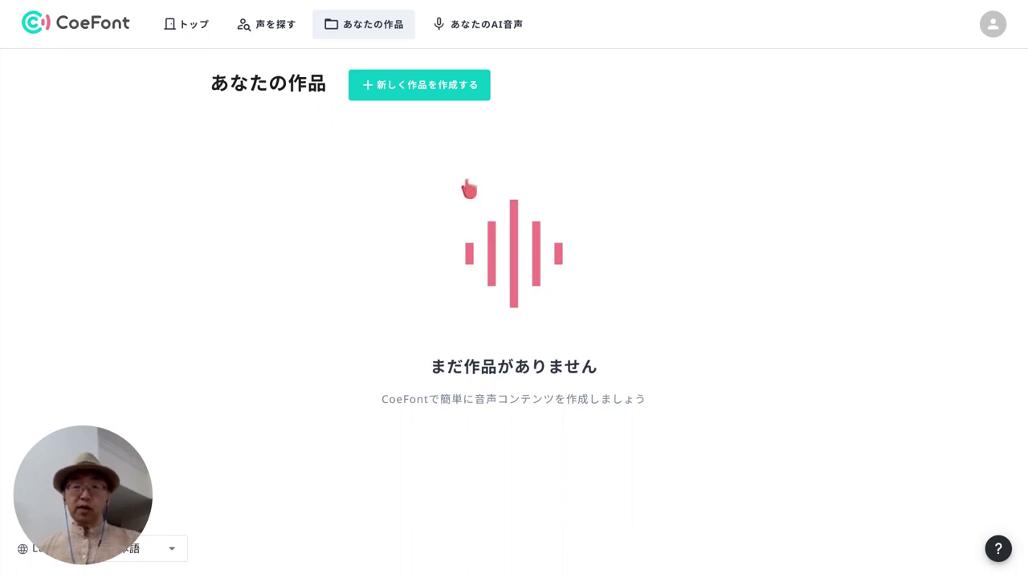
Step: Create a new work and add the free AI voice アリアル(喜) to it
{"action": "left_click", "coordinate": [456, 95]}
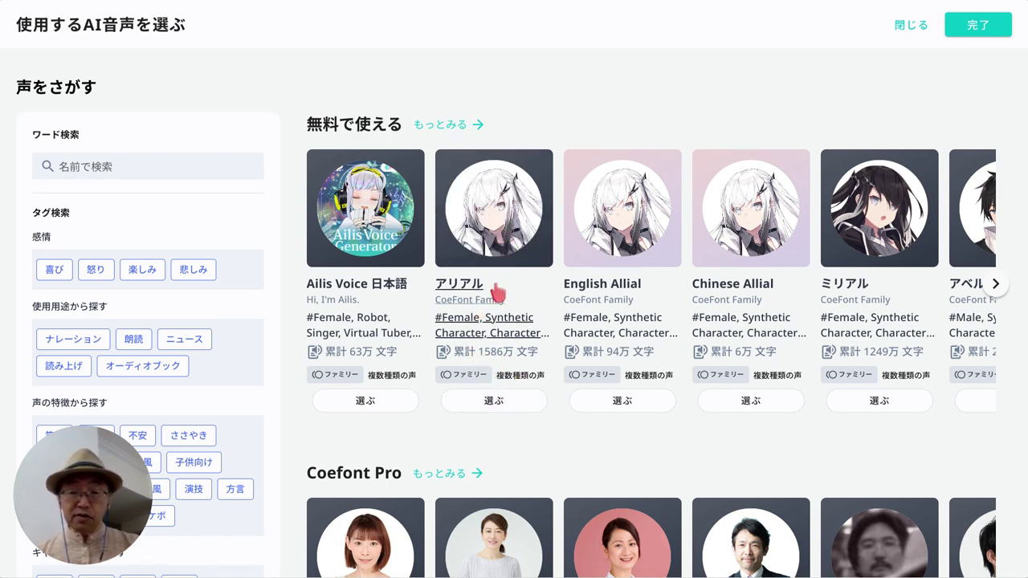
{"action": "scroll", "coordinate": [497, 290], "scroll_direction": "right", "scroll_amount": 9}
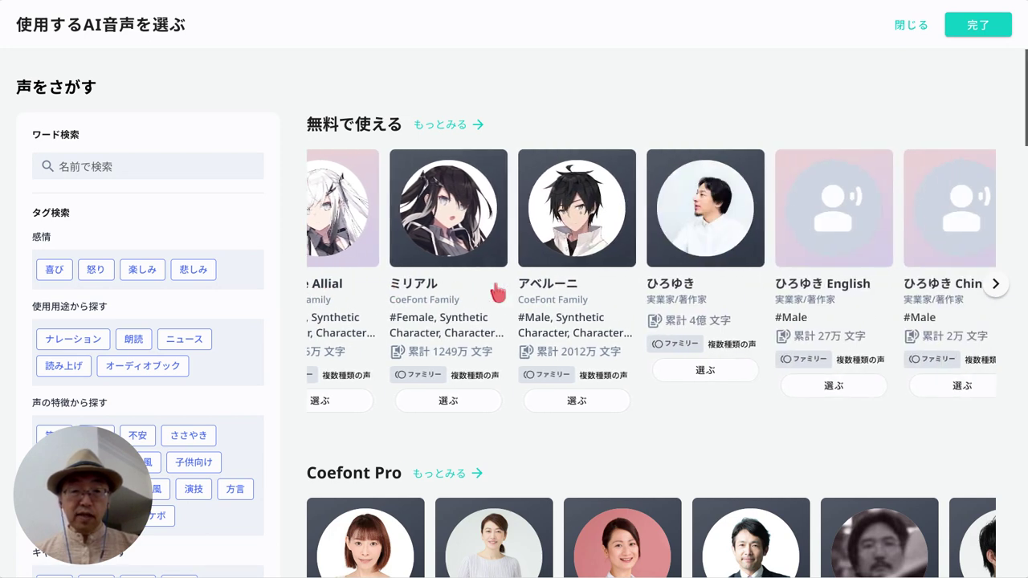
{"action": "scroll", "coordinate": [498, 291], "scroll_direction": "right", "scroll_amount": 1}
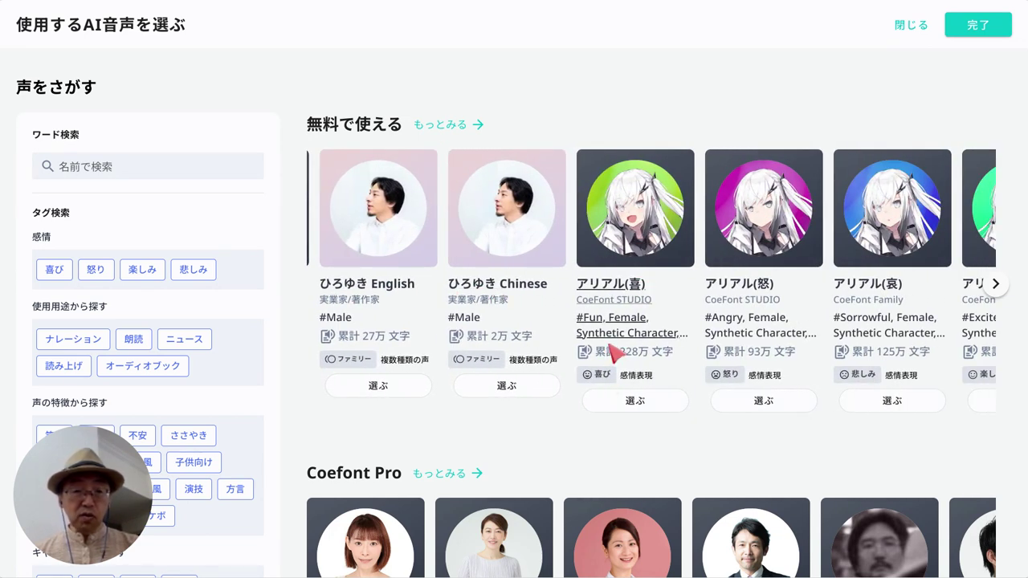
{"action": "scroll", "coordinate": [680, 339], "scroll_direction": "right", "scroll_amount": 2}
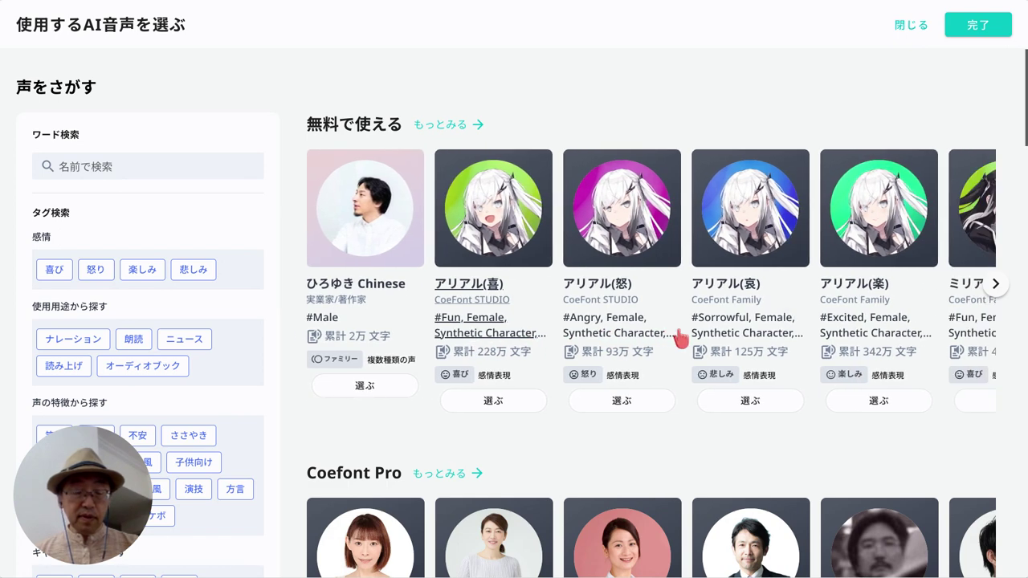
{"action": "scroll", "coordinate": [679, 339], "scroll_direction": "left", "scroll_amount": 1}
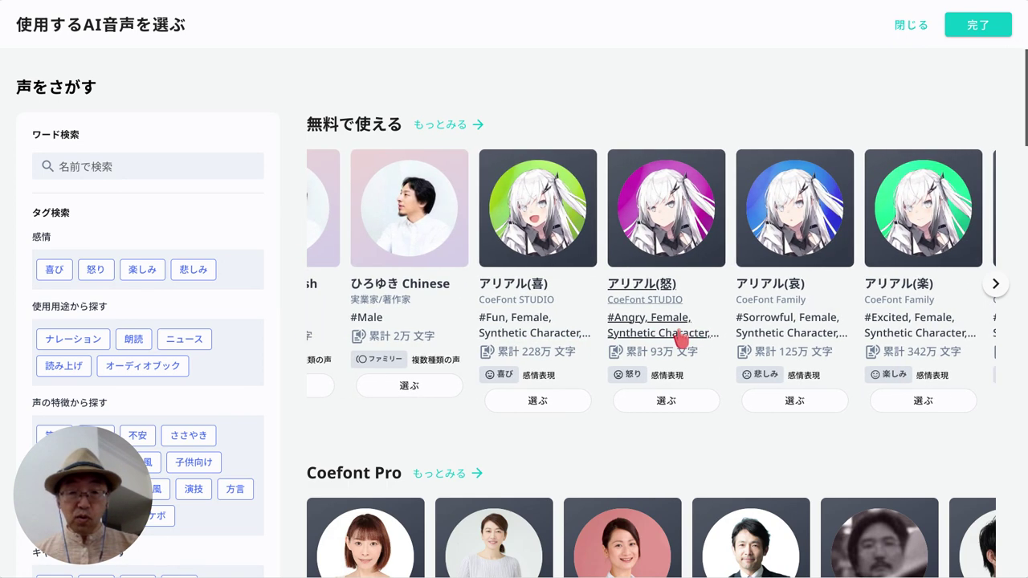
{"action": "left_click", "coordinate": [535, 401]}
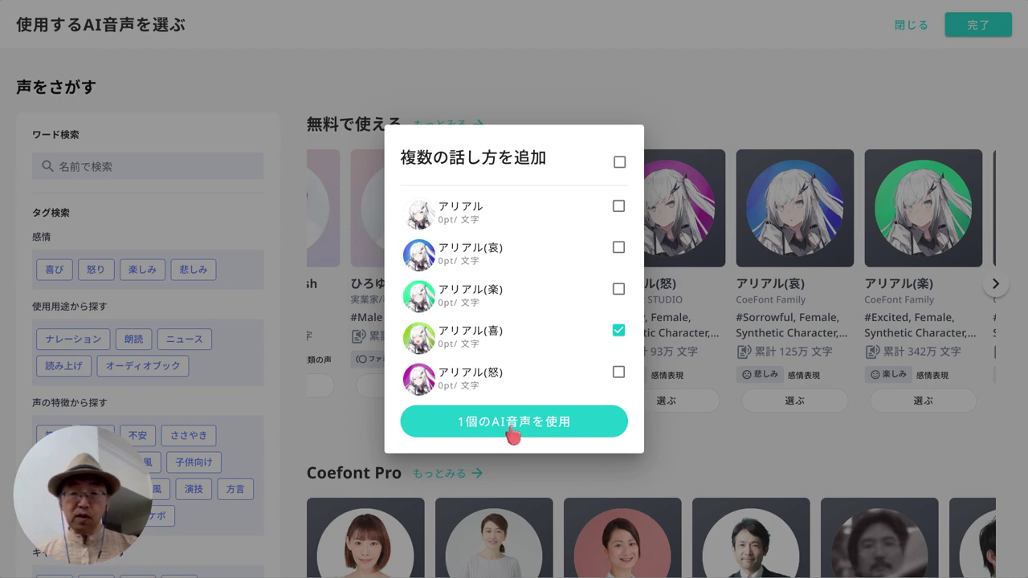
{"action": "left_click", "coordinate": [512, 429]}
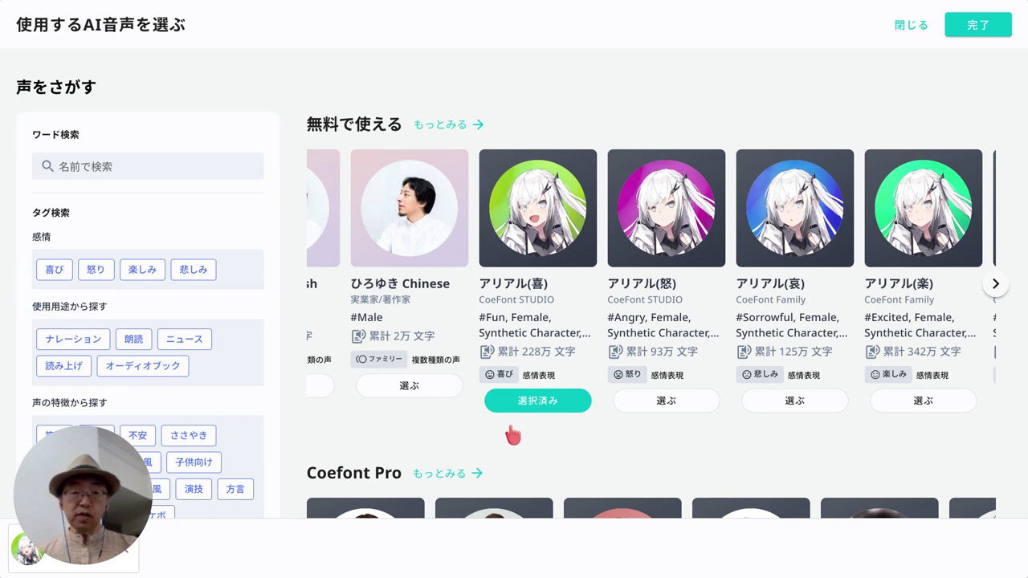
Step: Add the free AI voice アベルーニ as well and complete the voice selection
{"action": "scroll", "coordinate": [534, 225], "scroll_direction": "left", "scroll_amount": 5}
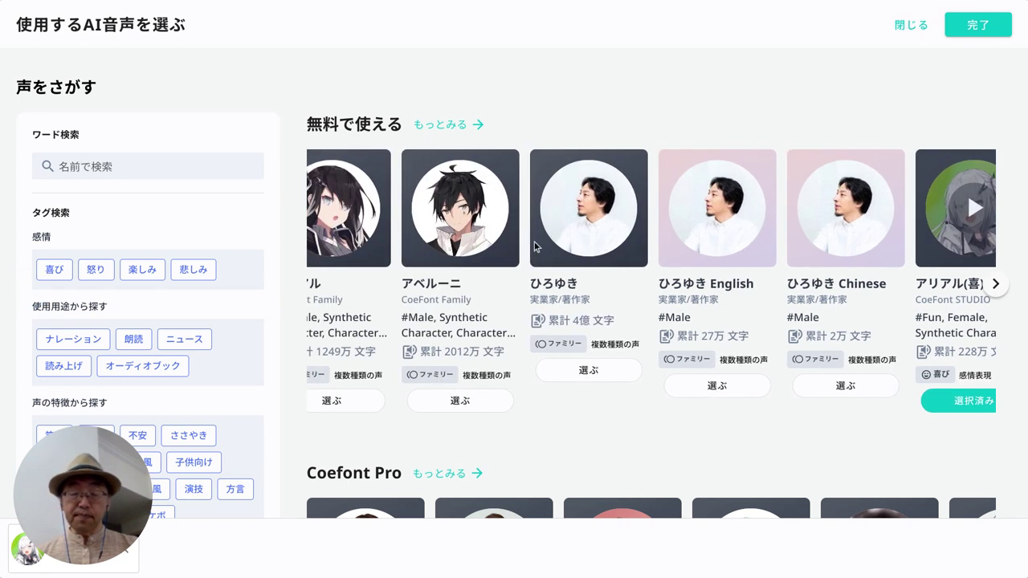
{"action": "scroll", "coordinate": [536, 246], "scroll_direction": "left", "scroll_amount": 2}
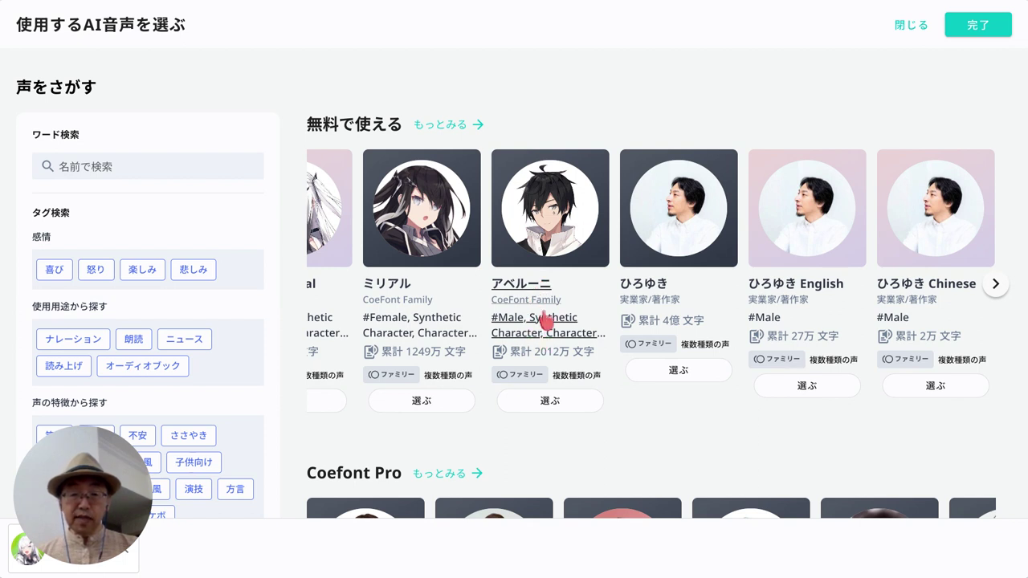
{"action": "left_click", "coordinate": [550, 401]}
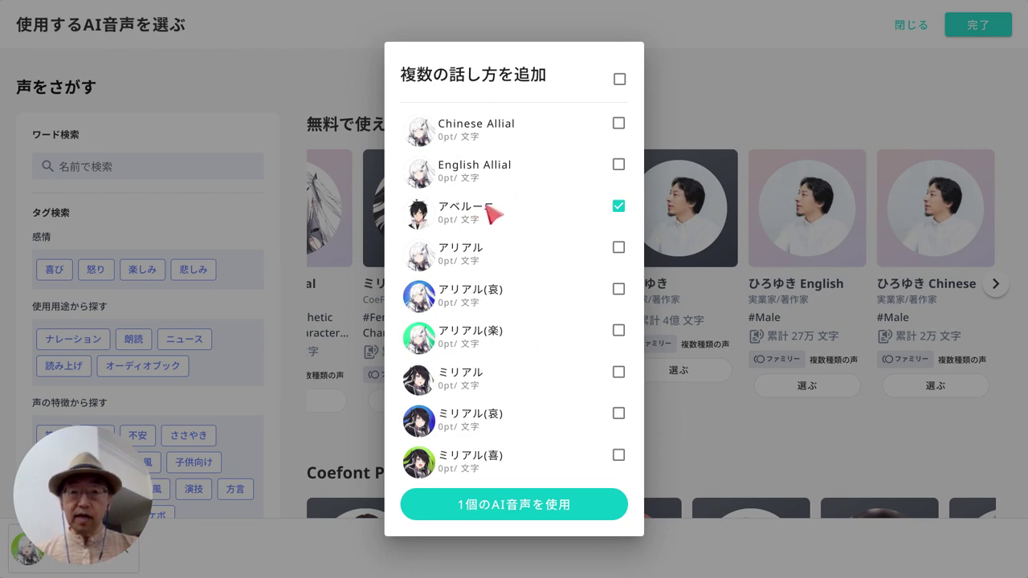
{"action": "left_click", "coordinate": [527, 506]}
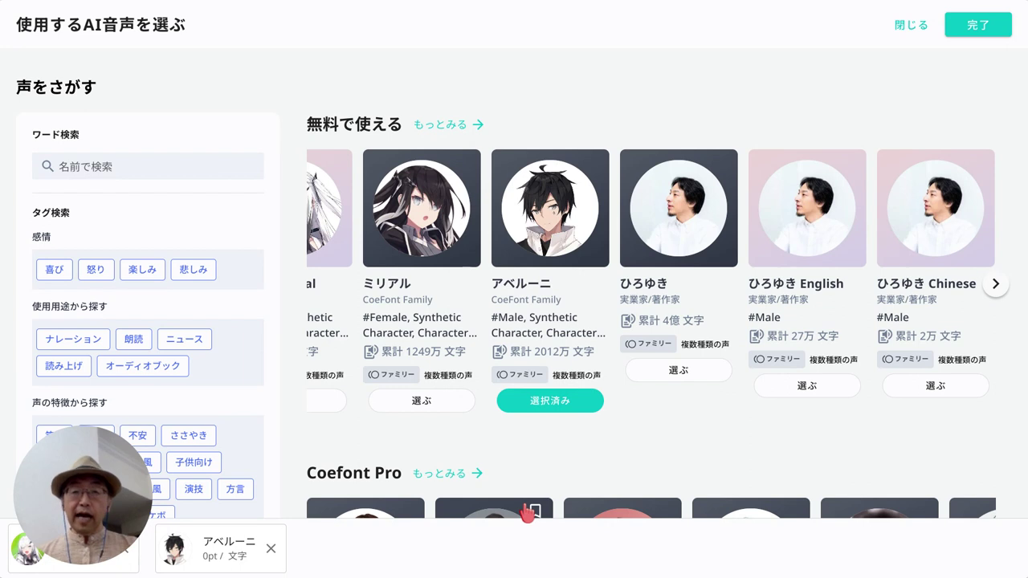
{"action": "scroll", "coordinate": [532, 405], "scroll_direction": "right", "scroll_amount": 5}
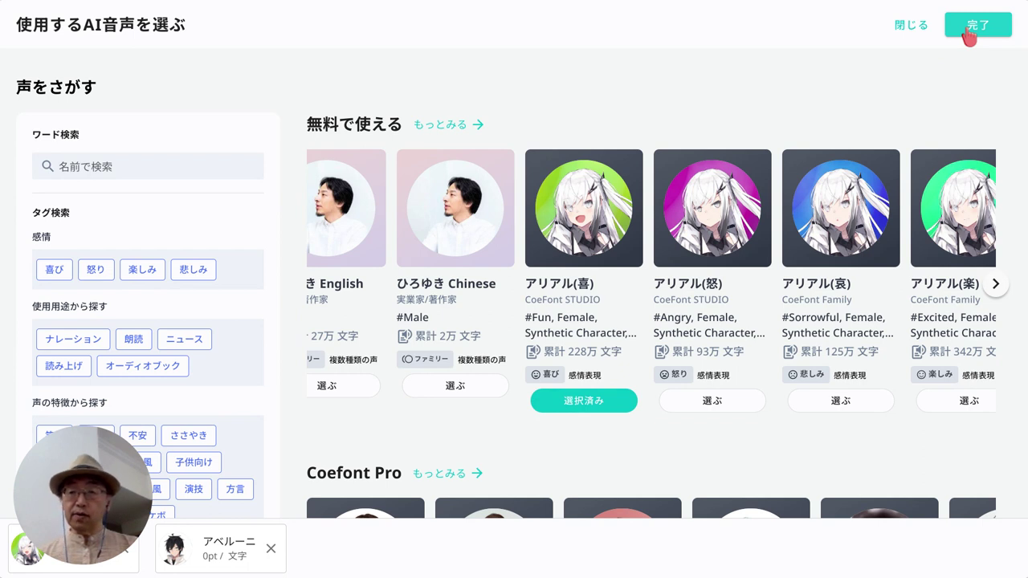
{"action": "left_click", "coordinate": [970, 31]}
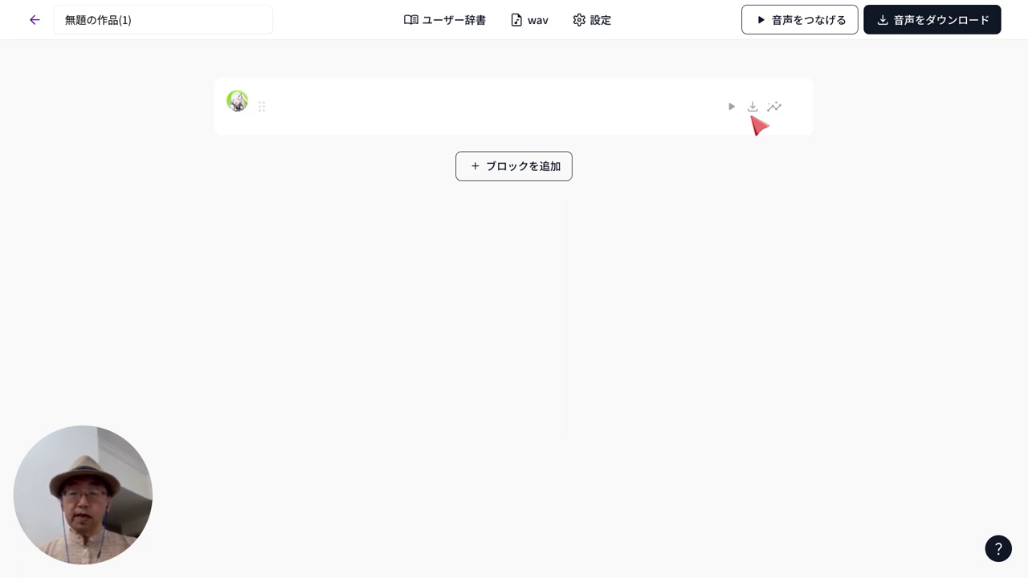
Step: Check the voice choices of the first block, keep アリアル(喜), and enter the line いらっしゃいませ。
{"action": "left_click", "coordinate": [237, 110]}
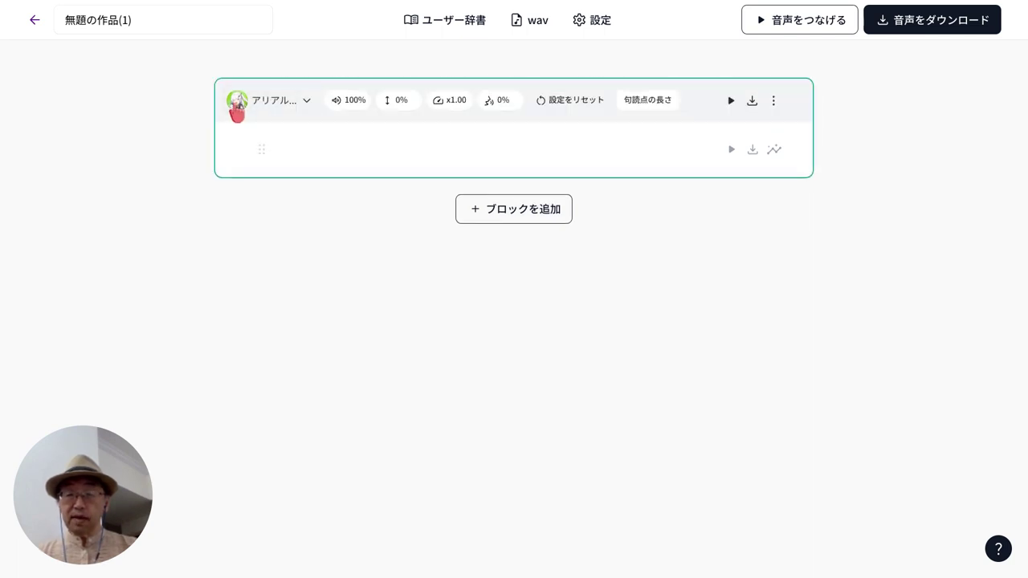
{"action": "left_click", "coordinate": [311, 103]}
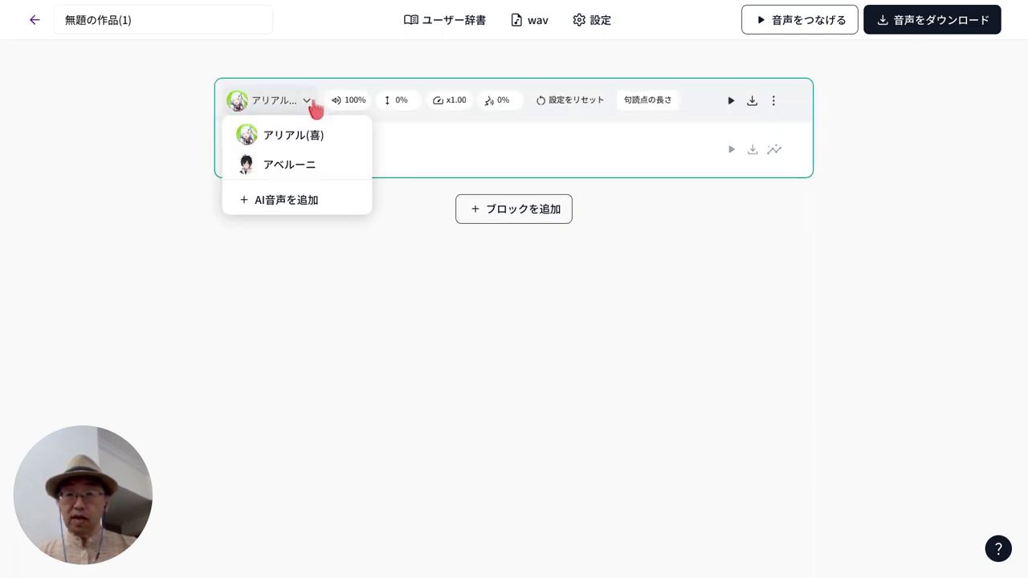
{"action": "left_click", "coordinate": [436, 153]}
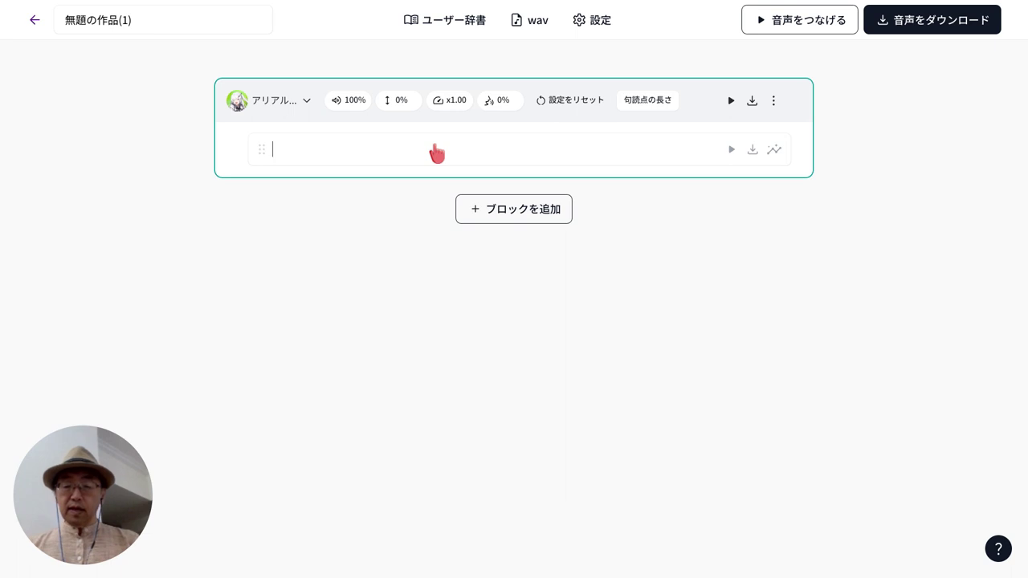
{"action": "left_click", "coordinate": [437, 153]}
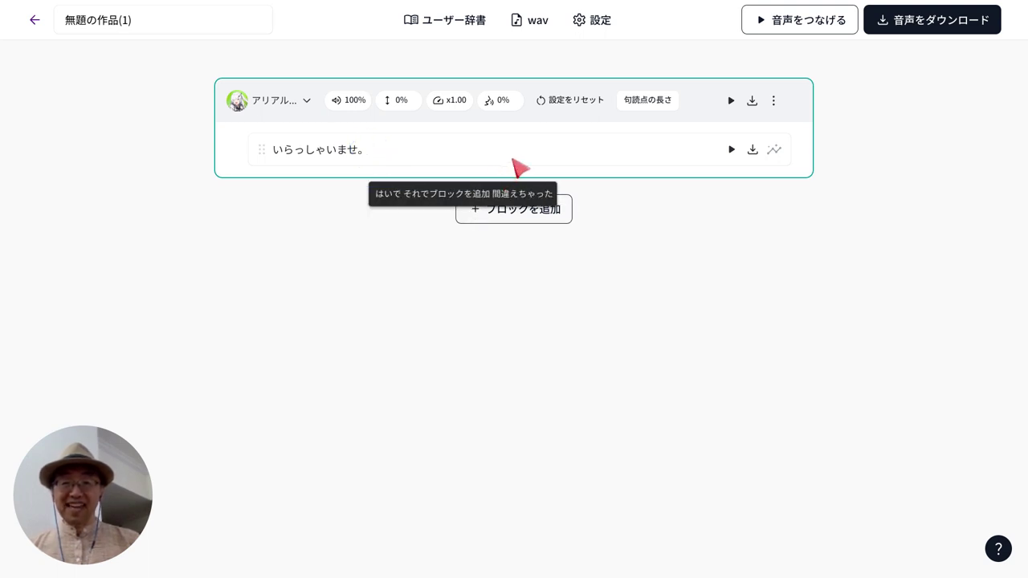
Step: Remove the extra text はいで それでブロックを追加 間違えちゃった from the first block, leaving only いらっしゃいませ。
{"action": "key", "text": "BackSpace"}
{"action": "key", "text": "BackSpace"}
{"action": "key", "text": "BackSpace"}
{"action": "key", "text": "BackSpace"}
{"action": "key", "text": "BackSpace"}
{"action": "key", "text": "BackSpace"}
{"action": "key", "text": "BackSpace"}
{"action": "key", "text": "BackSpace"}
{"action": "key", "text": "BackSpace"}
{"action": "key", "text": "BackSpace"}
{"action": "key", "text": "BackSpace"}
{"action": "key", "text": "BackSpace"}
{"action": "key", "text": "BackSpace"}
{"action": "key", "text": "BackSpace"}
{"action": "key", "text": "BackSpace"}
{"action": "key", "text": "BackSpace"}
{"action": "key", "text": "BackSpace"}
{"action": "key", "text": "BackSpace"}
{"action": "key", "text": "BackSpace"}
{"action": "key", "text": "BackSpace"}
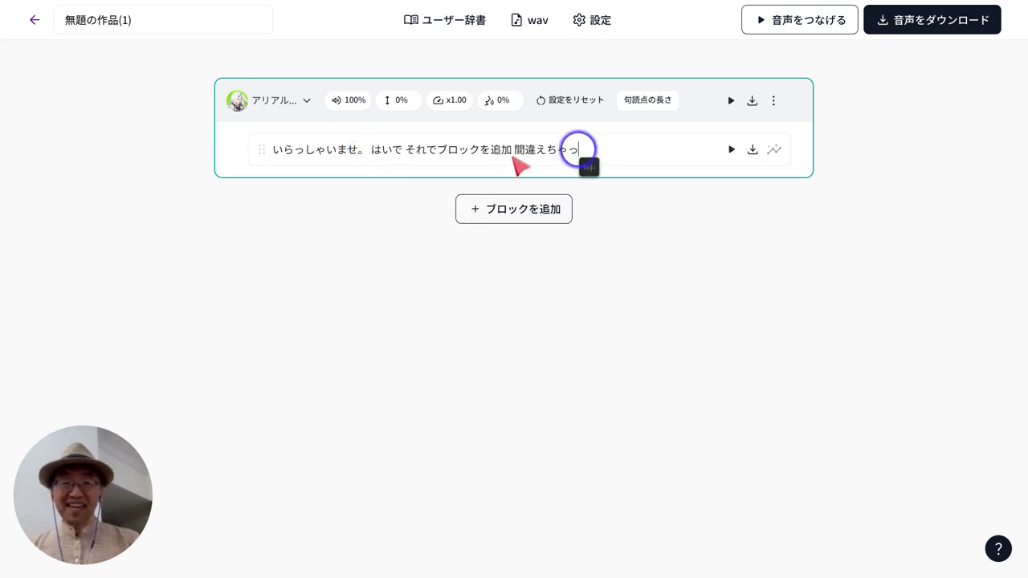
{"action": "key", "text": "BackSpace"}
{"action": "key", "text": "BackSpace"}
{"action": "key", "text": "BackSpace"}
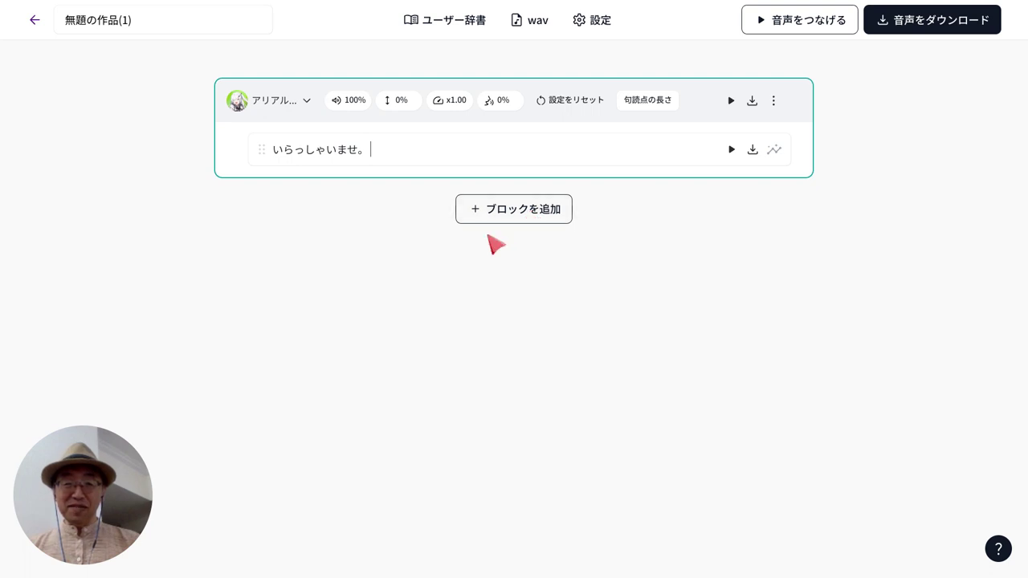
Step: Add a second block and set its voice to アベルーニ
{"action": "left_click", "coordinate": [535, 224]}
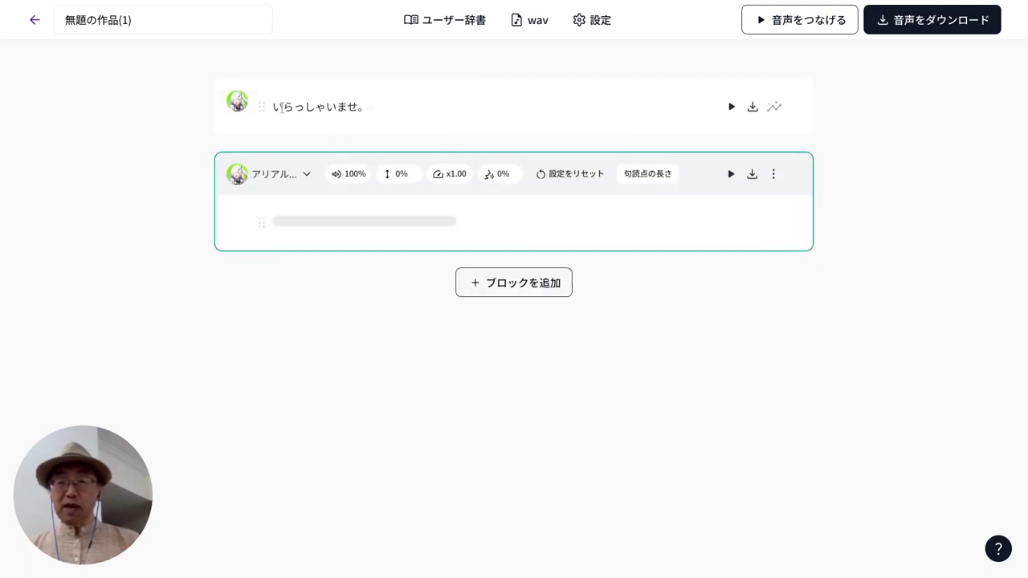
{"action": "left_click", "coordinate": [304, 183]}
{"action": "left_click", "coordinate": [288, 241]}
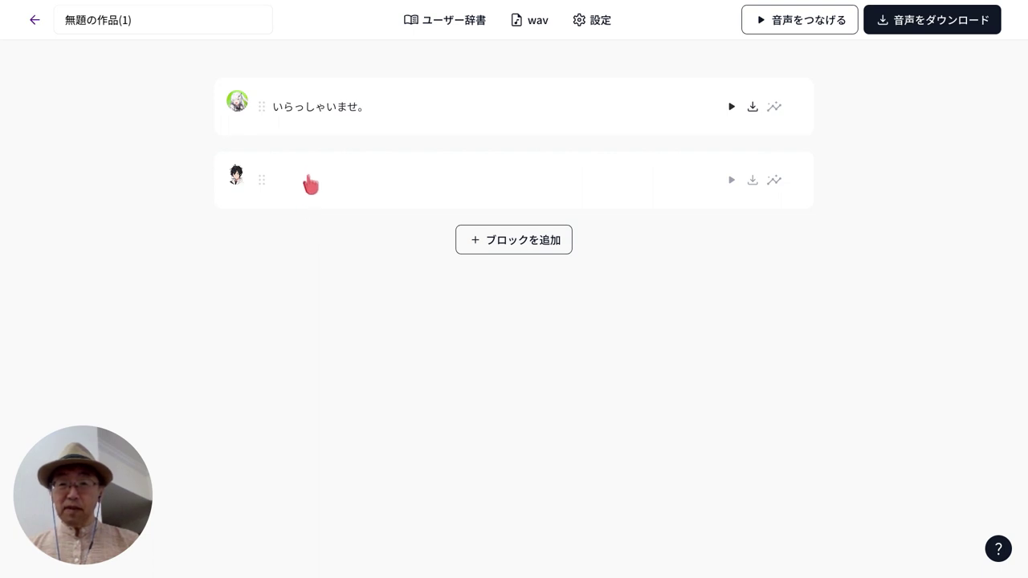
Step: Enter the line マック チキンバーガー 2つとL サイズのフライドポテトをお願いします。 in the second block
{"action": "left_click", "coordinate": [310, 185]}
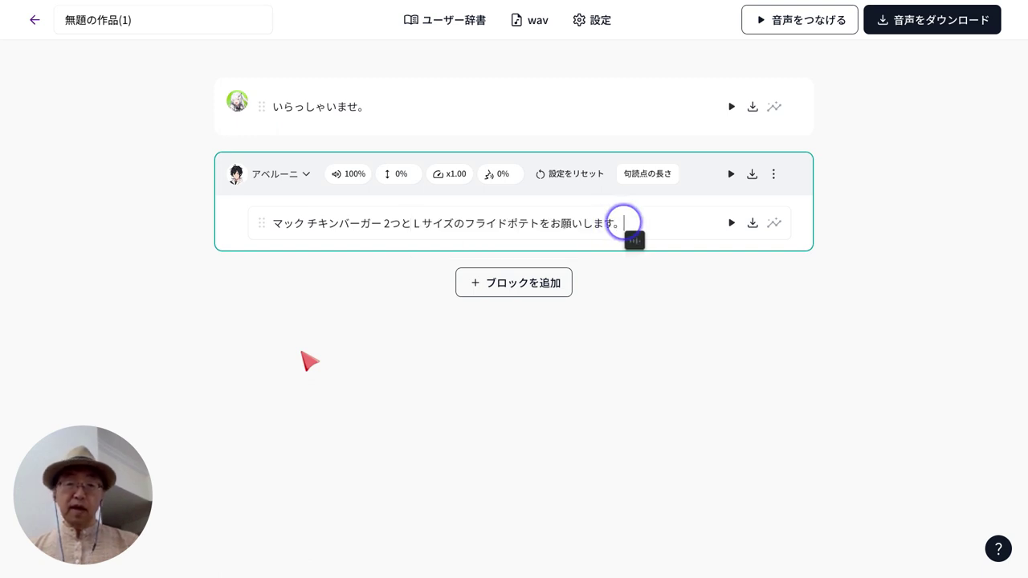
{"action": "left_click", "coordinate": [364, 370]}
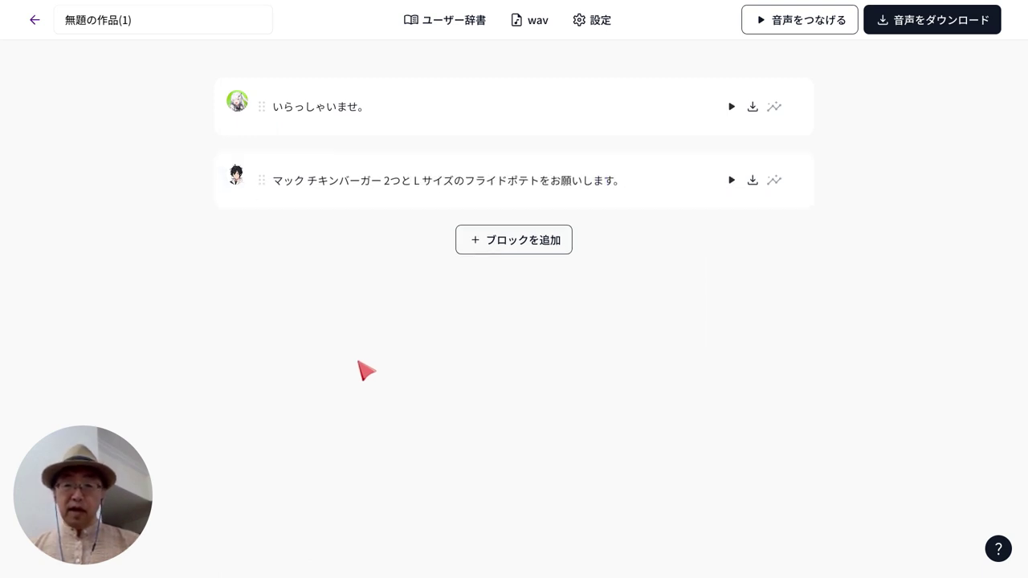
Step: Add a third block with the voice アリアル(喜) and the text かしこまりました。 マック チキンバーガー 2つとL サイズのフライドポテトを一つですね。お持ち帰りですか。
{"action": "left_click", "coordinate": [509, 244]}
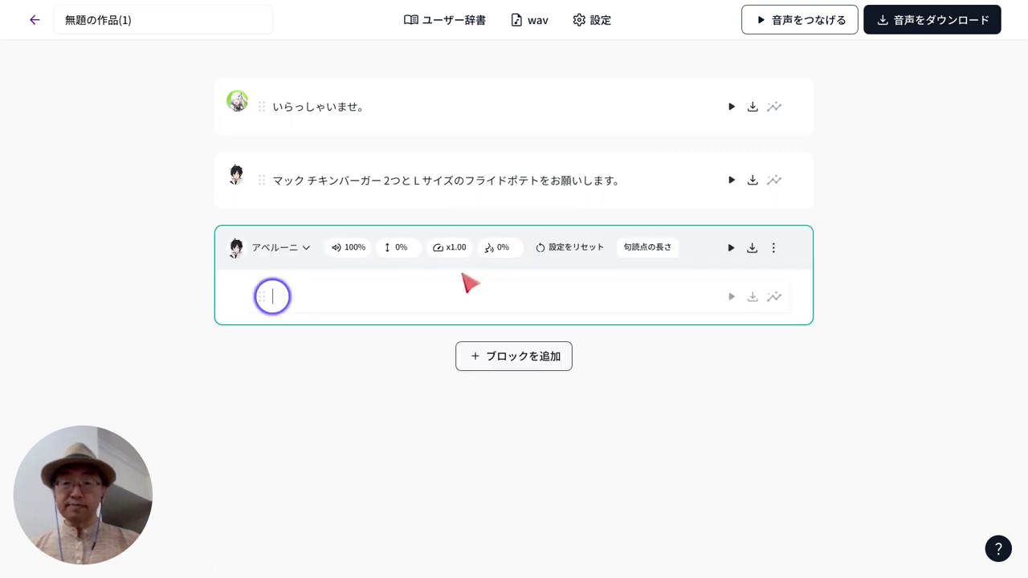
{"action": "left_click", "coordinate": [292, 252]}
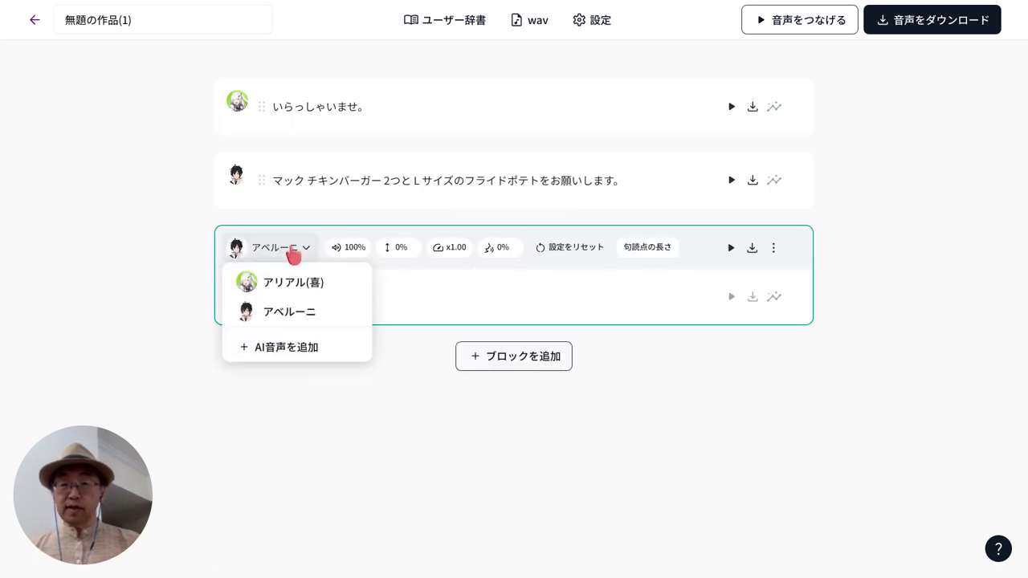
{"action": "left_click", "coordinate": [287, 290]}
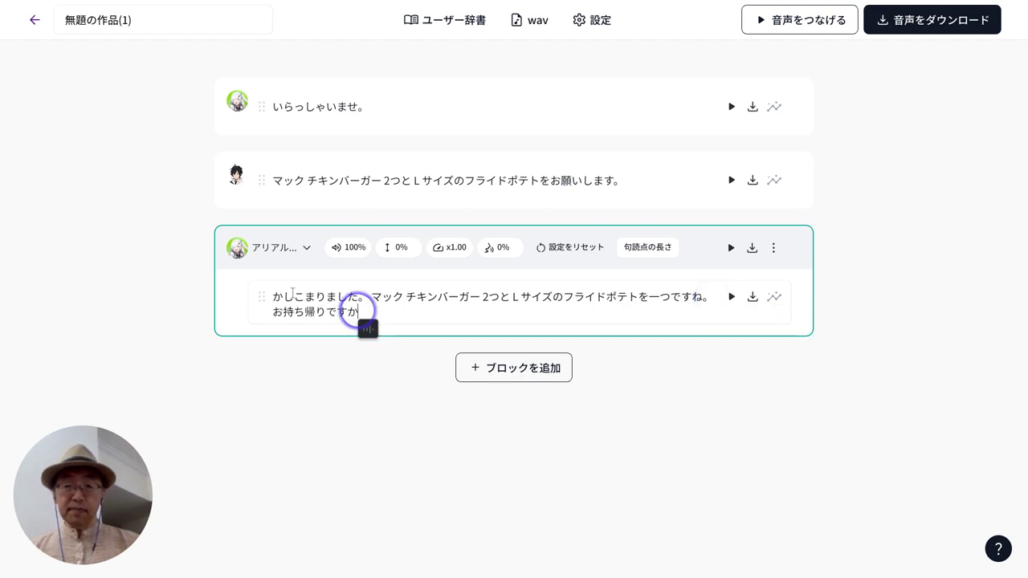
{"action": "left_click", "coordinate": [290, 405]}
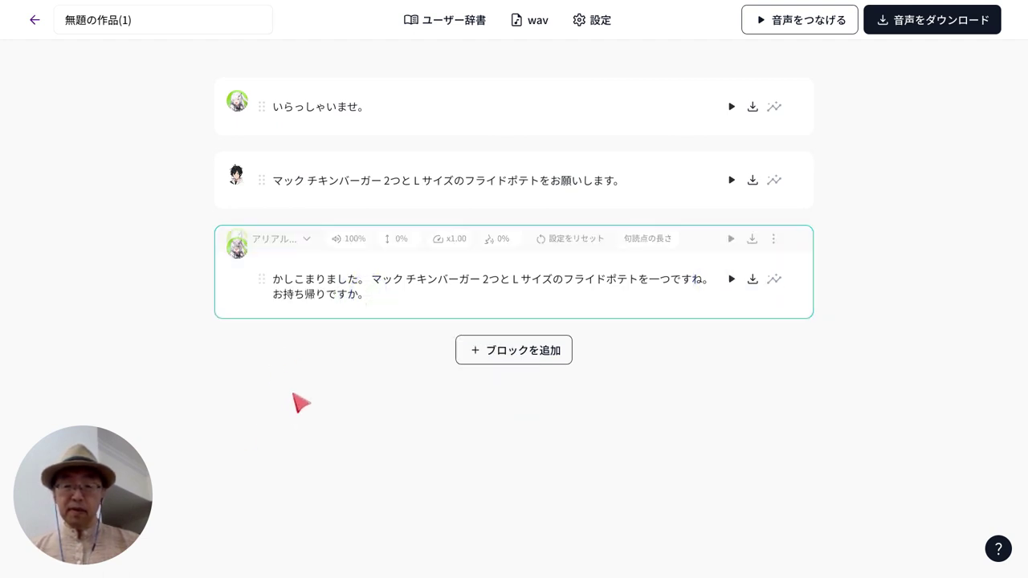
Step: Add a fourth block, set its voice to アベルーニ, and enter the line 店内でいただきます。
{"action": "left_click", "coordinate": [485, 326]}
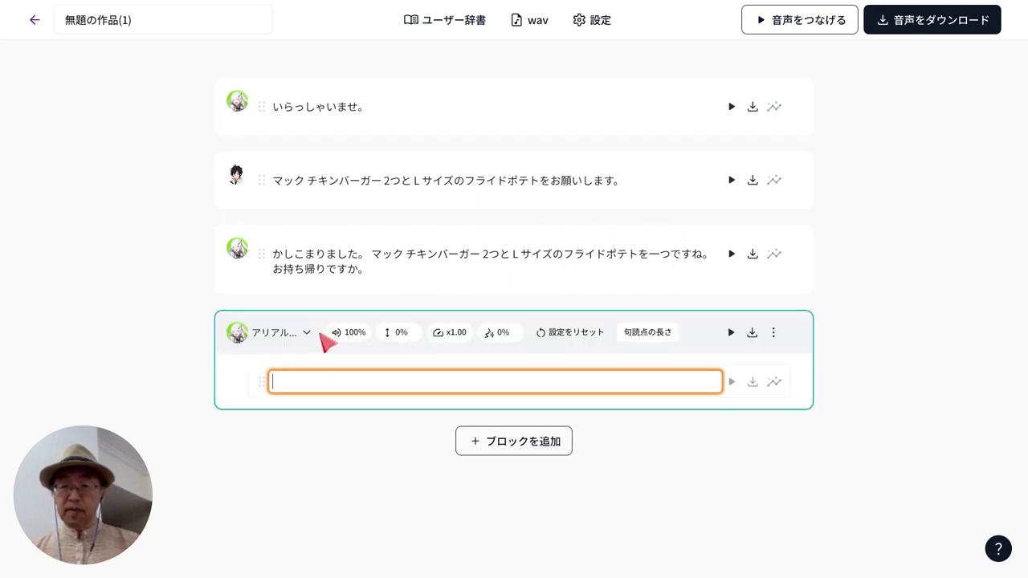
{"action": "left_click", "coordinate": [304, 333]}
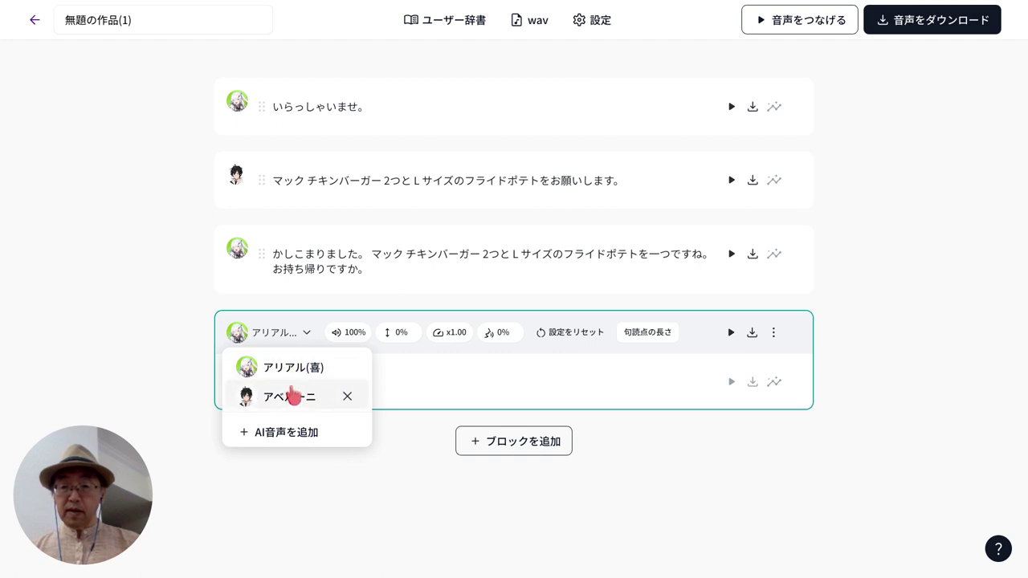
{"action": "key", "text": "Escape"}
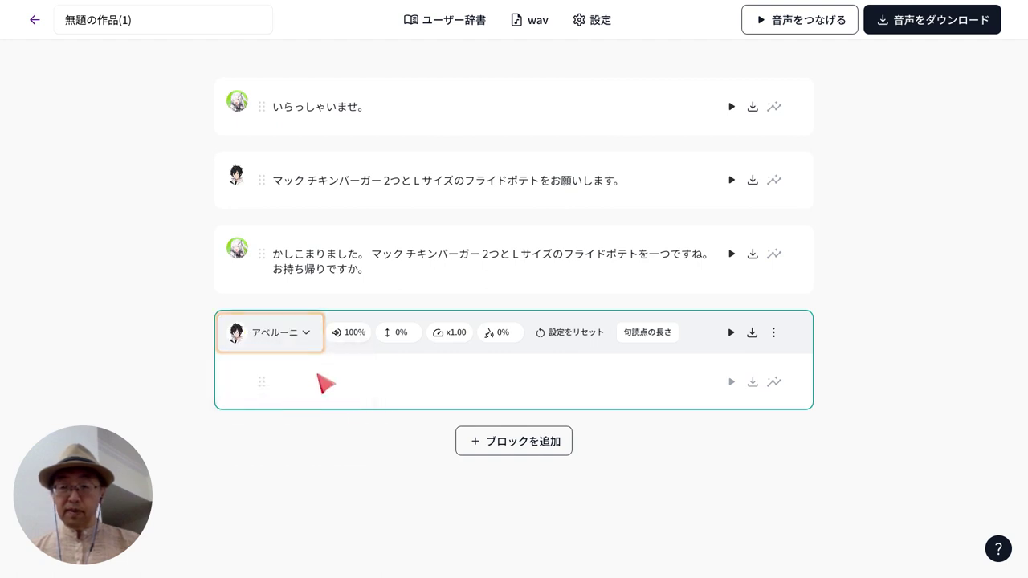
{"action": "left_click", "coordinate": [321, 382]}
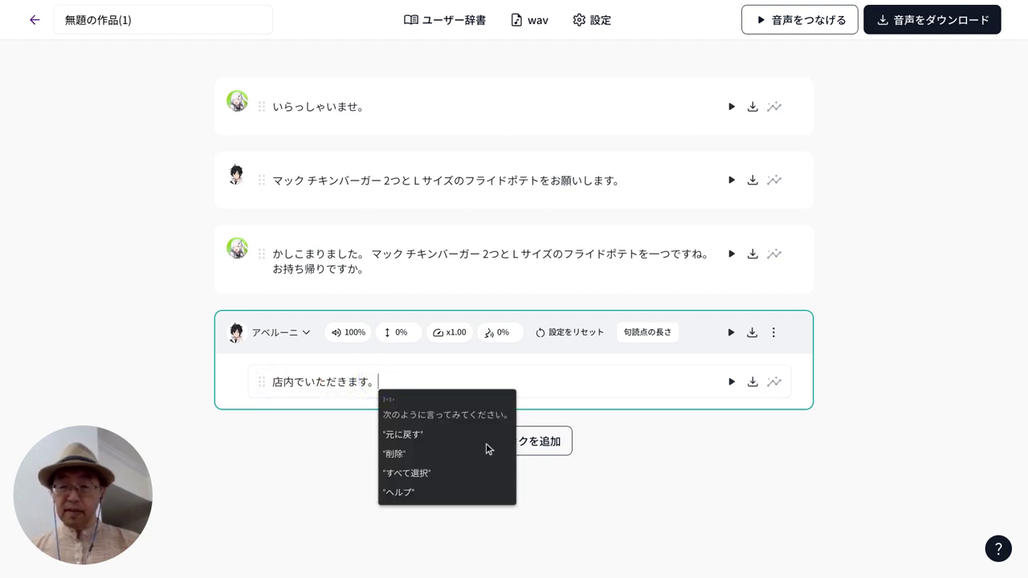
Step: Add a fifth block with the voice アリアル(喜) and the text お待たせいたしました。 こちら バック チキンバーガー 2つとL サイズのフライドポテトになります。 ごゆっくりお召し上がりくださいませ。
{"action": "left_click", "coordinate": [559, 451]}
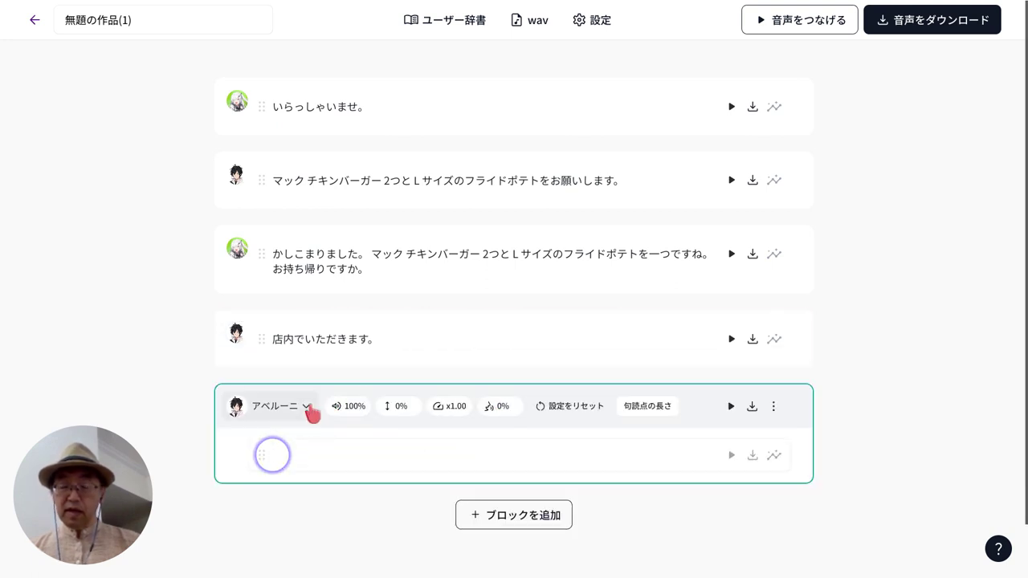
{"action": "left_click", "coordinate": [304, 410]}
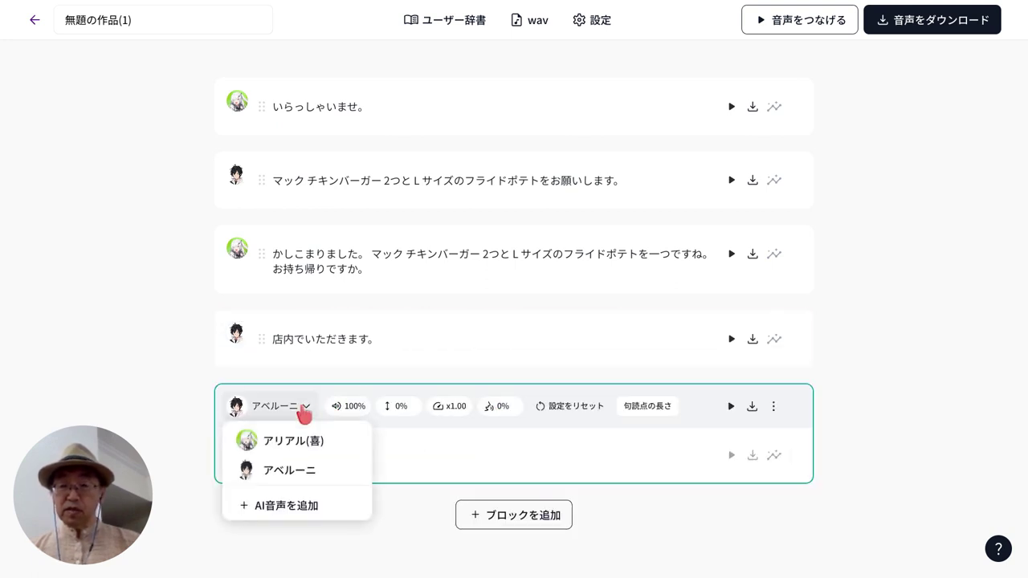
{"action": "left_click", "coordinate": [298, 449]}
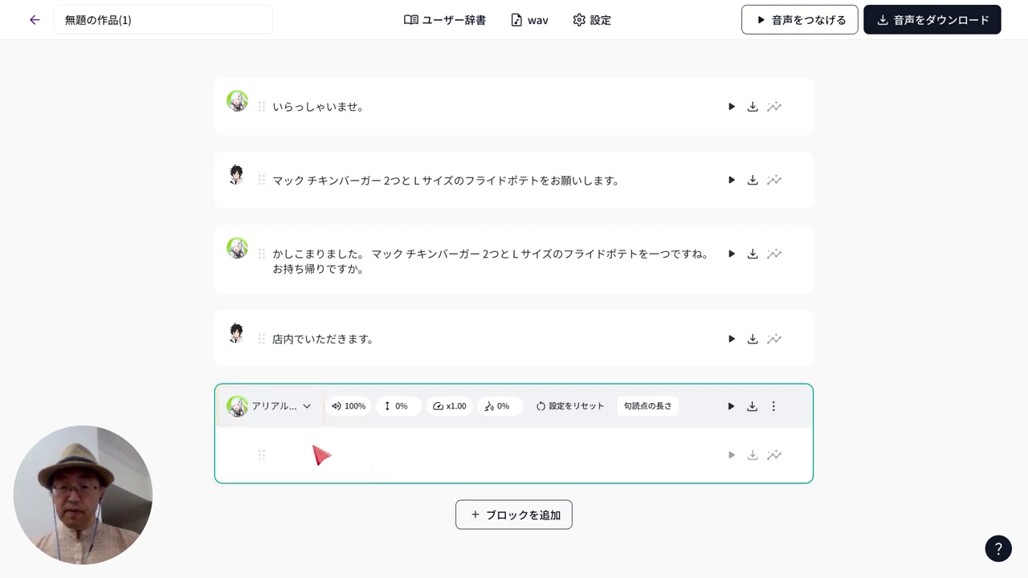
{"action": "left_click", "coordinate": [321, 454]}
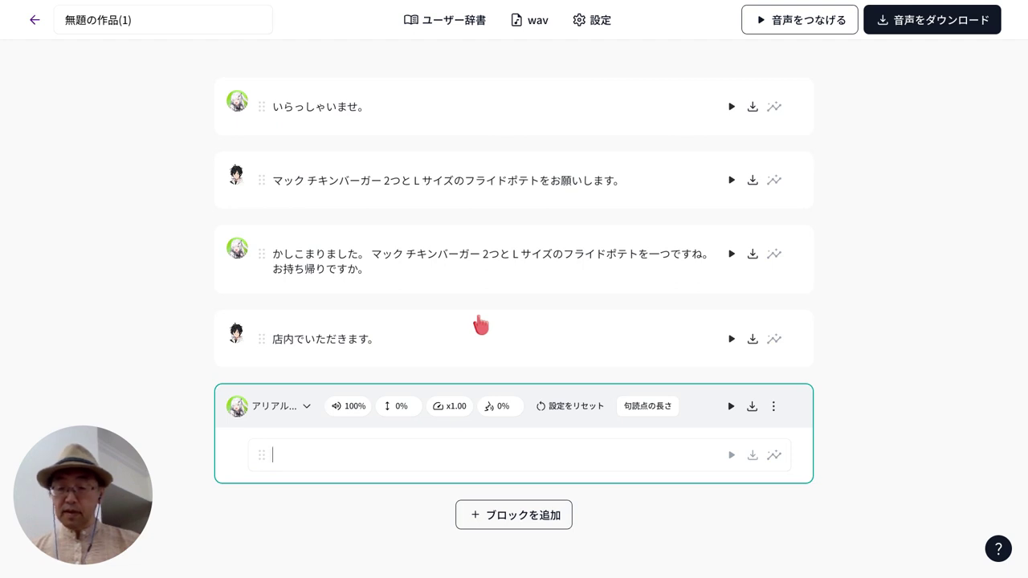
{"action": "key", "text": "ctrl"}
{"action": "key", "text": "ctrl"}
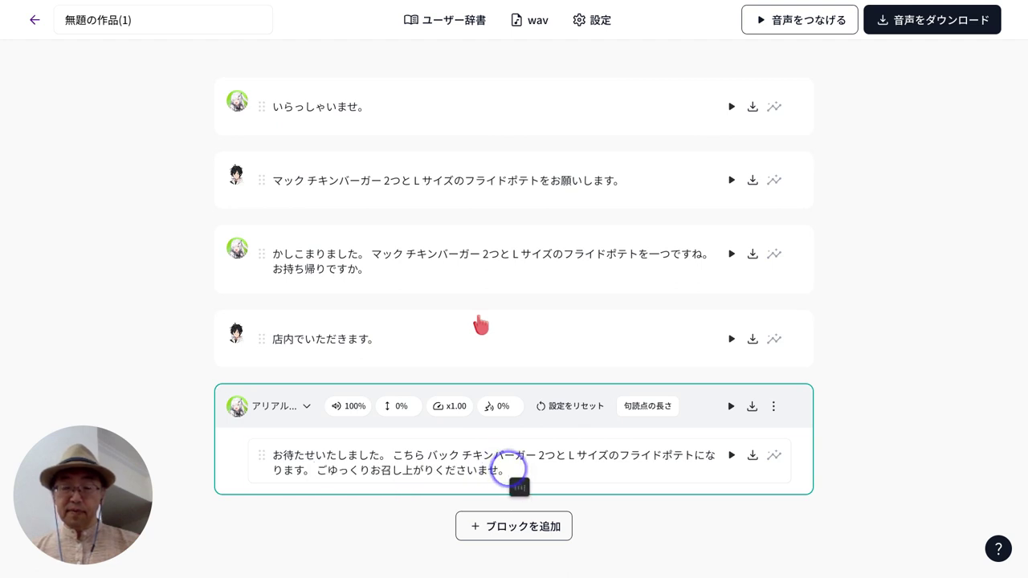
{"action": "left_click", "coordinate": [347, 556]}
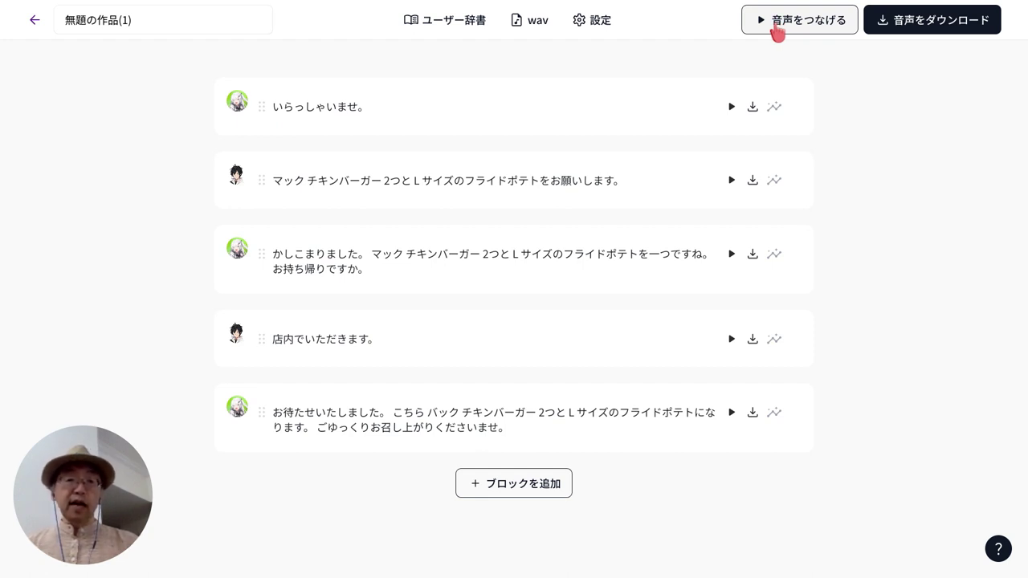
Step: Download the whole dialogue as one unsplit .mp3, audio file only
{"action": "left_click", "coordinate": [904, 30]}
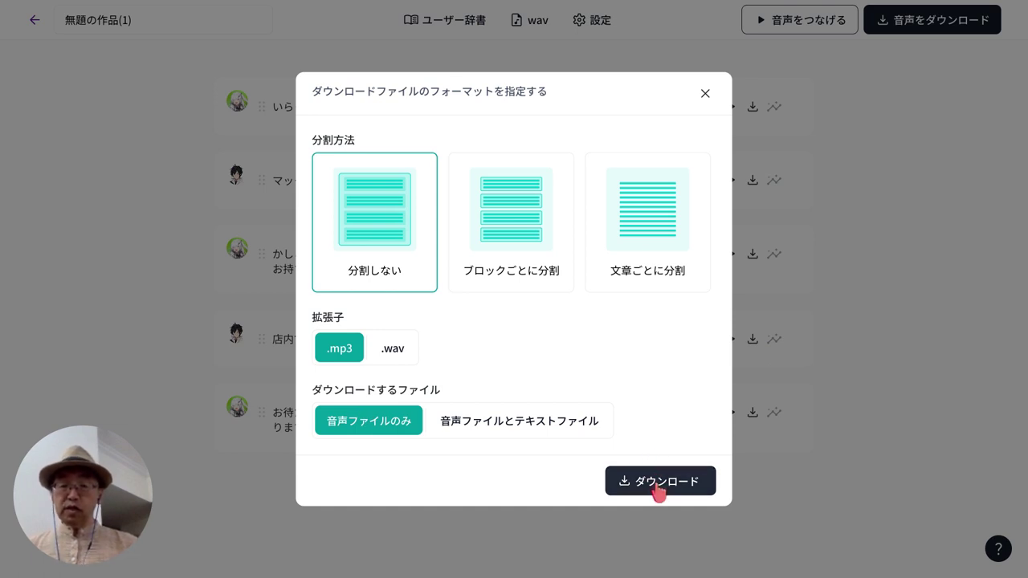
{"action": "left_click", "coordinate": [659, 486]}
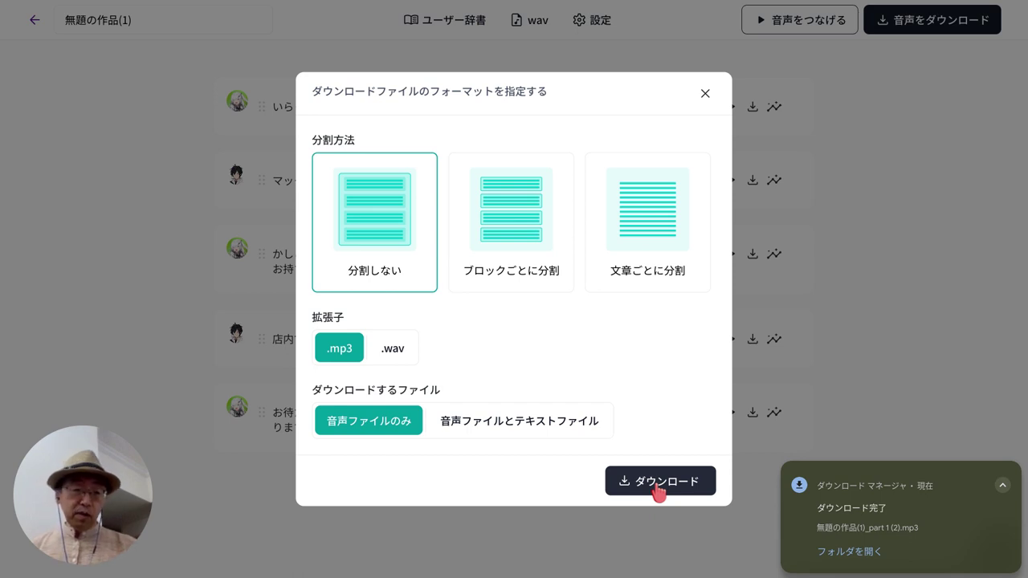
Step: Open the download folder and play 無題の作品(1)_part 1 (2).mp3 in a maximized player window
{"action": "left_click", "coordinate": [848, 553]}
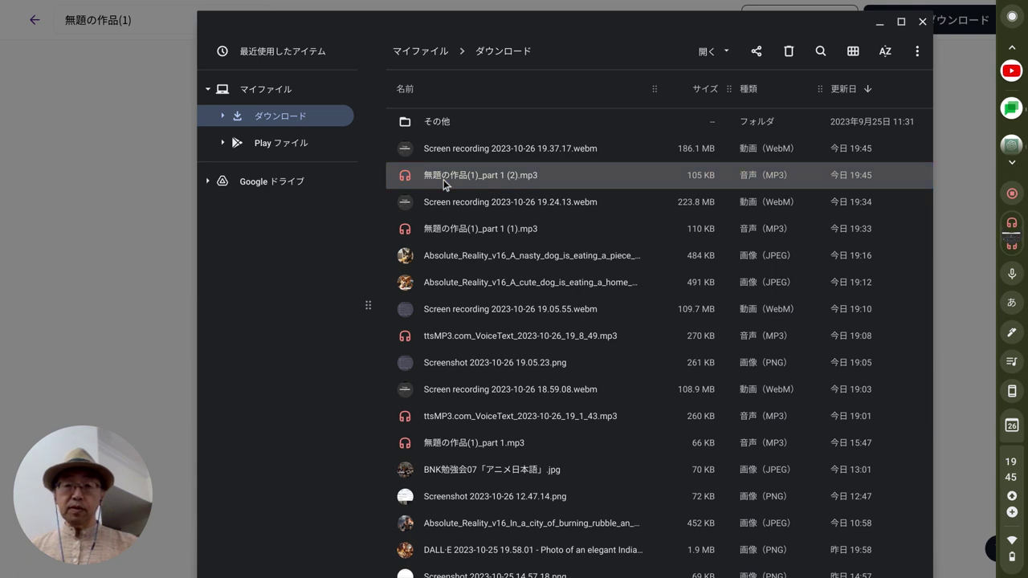
{"action": "double_click", "coordinate": [443, 179]}
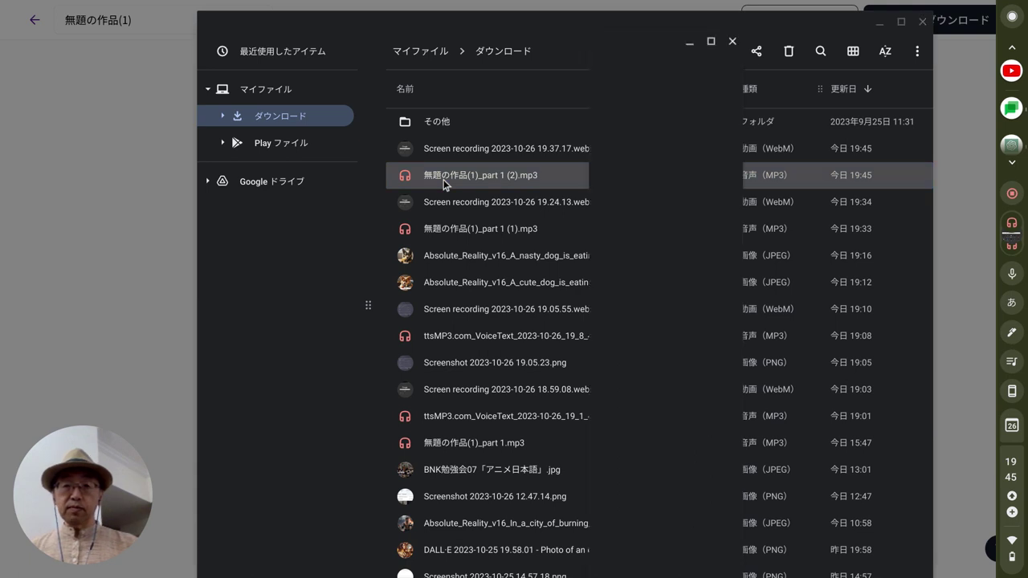
{"action": "left_click", "coordinate": [711, 40]}
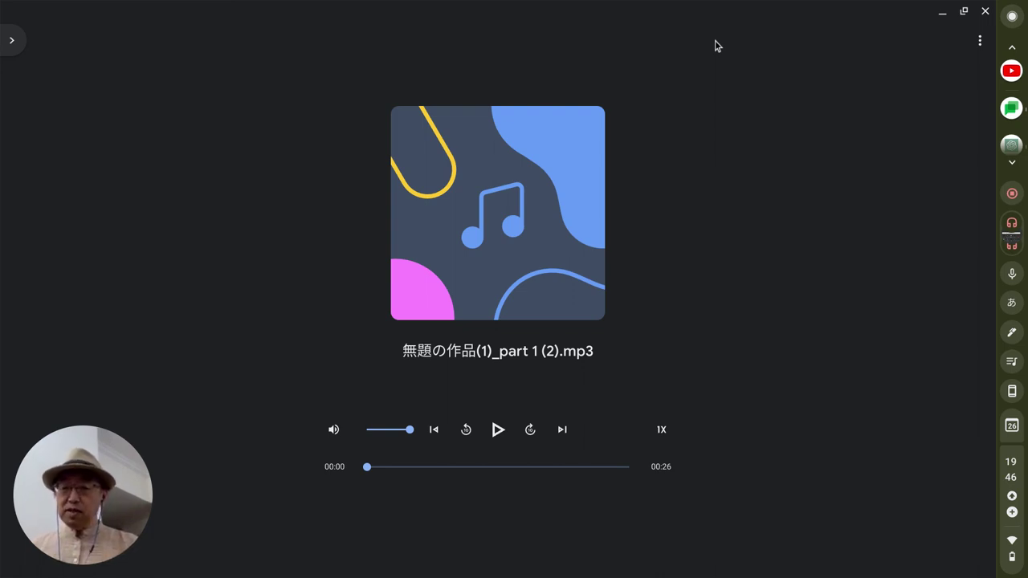
Step: Switch back to the CoeFont project and close the download format dialog
{"action": "key", "text": "alt+Tab"}
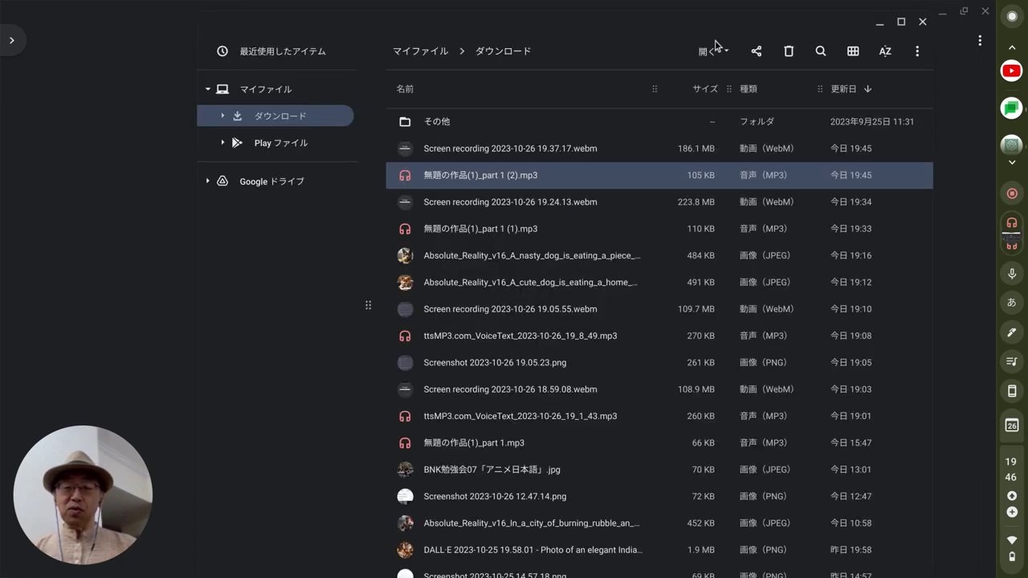
{"action": "key", "text": "alt+Tab"}
{"action": "key", "text": "alt+Tab"}
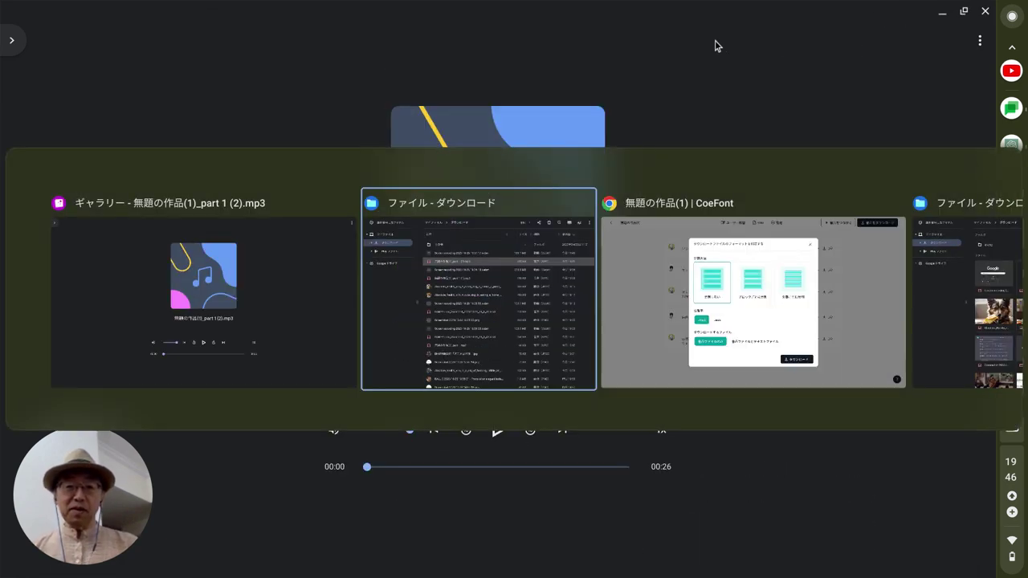
{"action": "key", "text": "alt+Tab"}
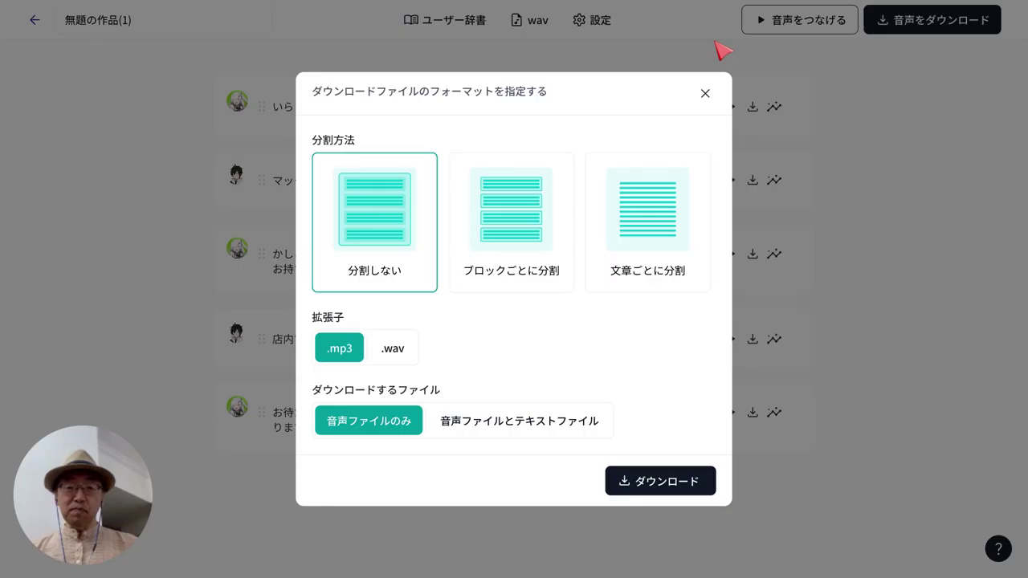
{"action": "left_click", "coordinate": [706, 94]}
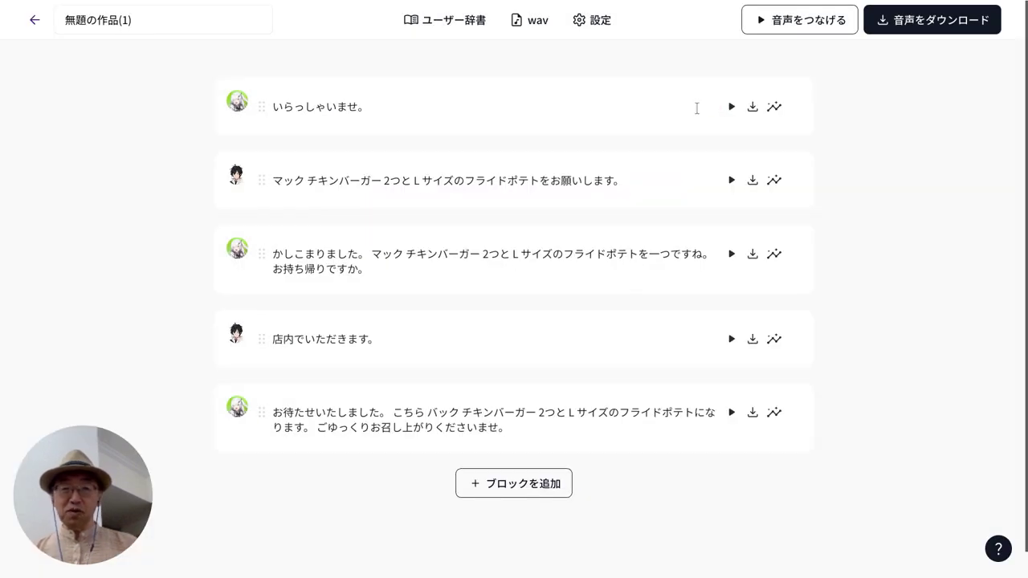
Step: In the second block's accent settings, lower ま and raise っ, く and ち in マックチキン, save, and play the block
{"action": "left_click", "coordinate": [775, 182]}
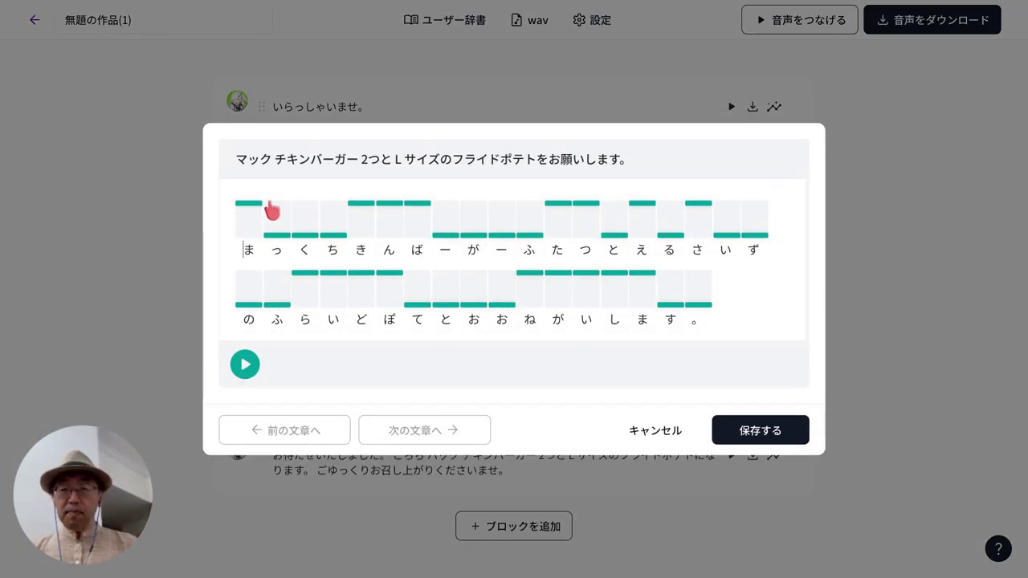
{"action": "left_click", "coordinate": [247, 238]}
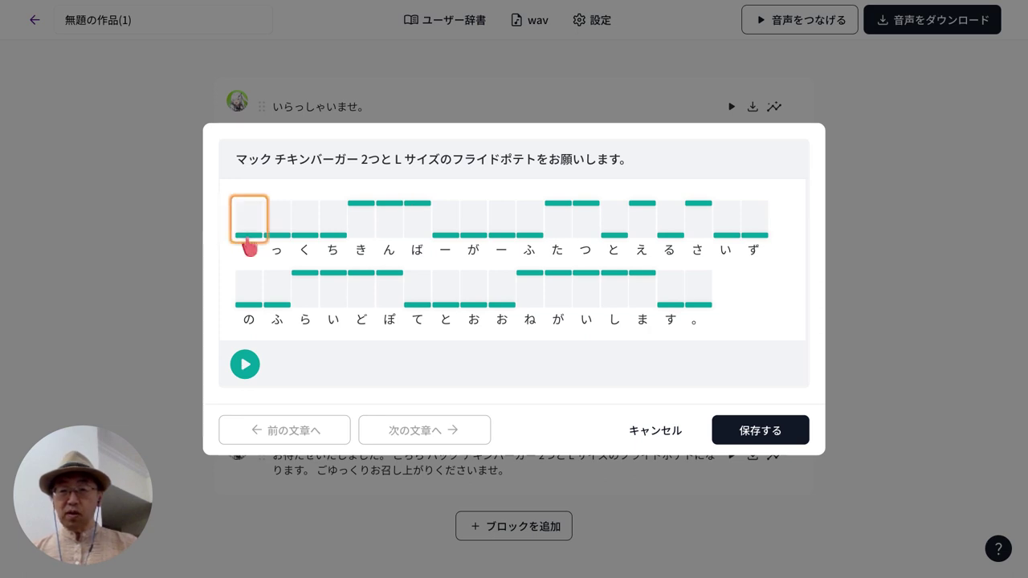
{"action": "left_click", "coordinate": [281, 215]}
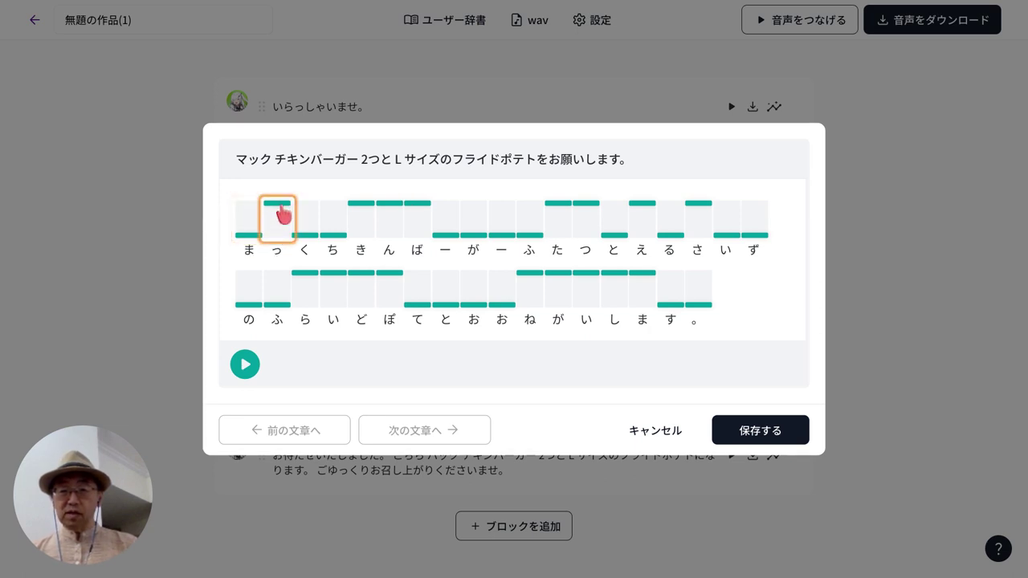
{"action": "left_click", "coordinate": [311, 212]}
{"action": "left_click", "coordinate": [332, 211]}
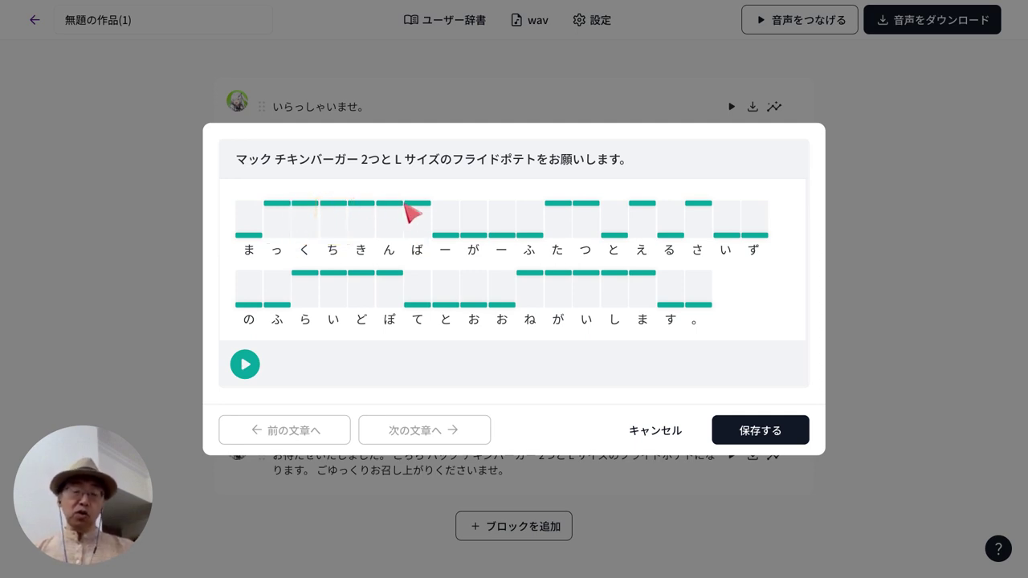
{"action": "left_click", "coordinate": [780, 434]}
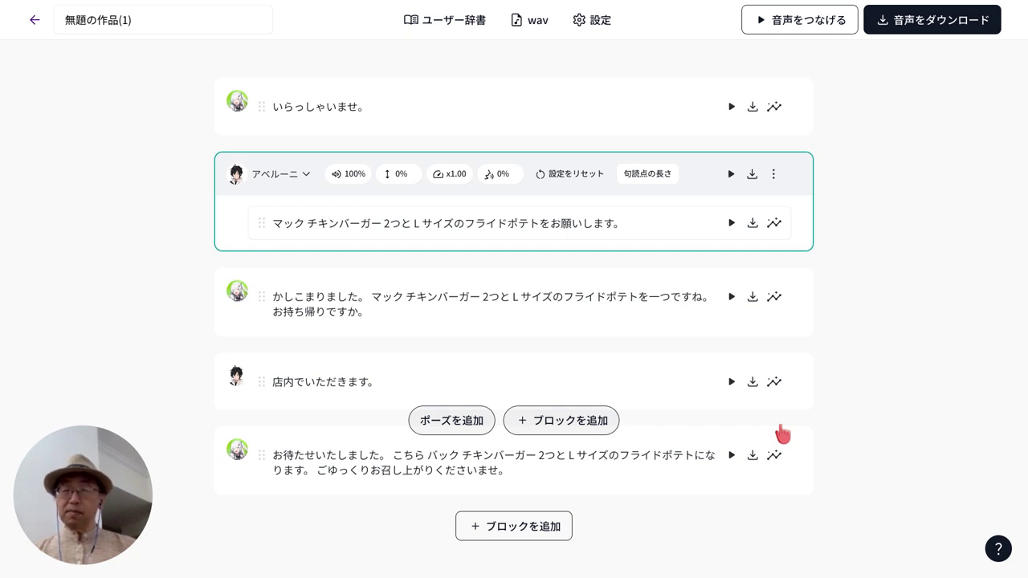
{"action": "left_click", "coordinate": [730, 174]}
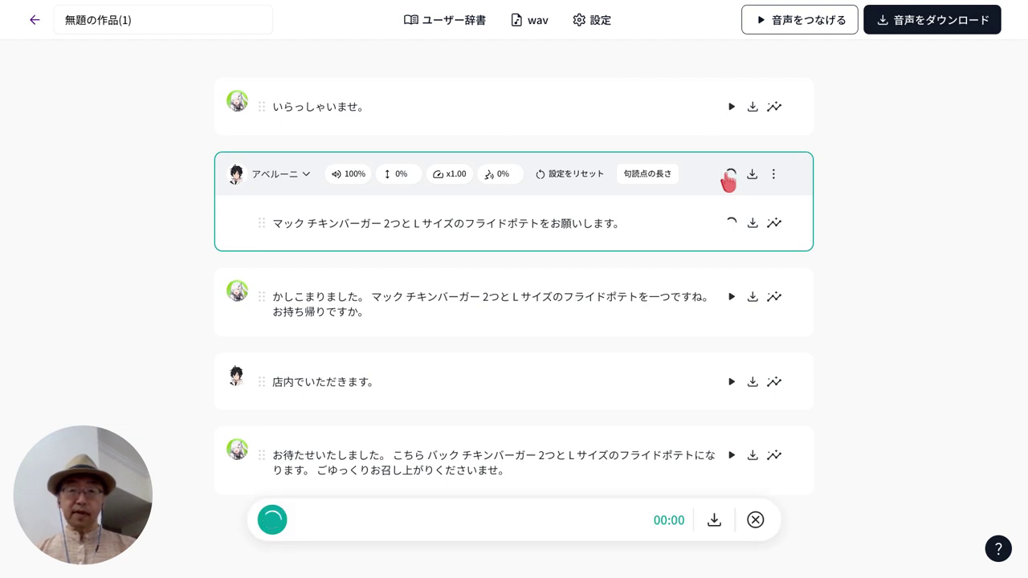